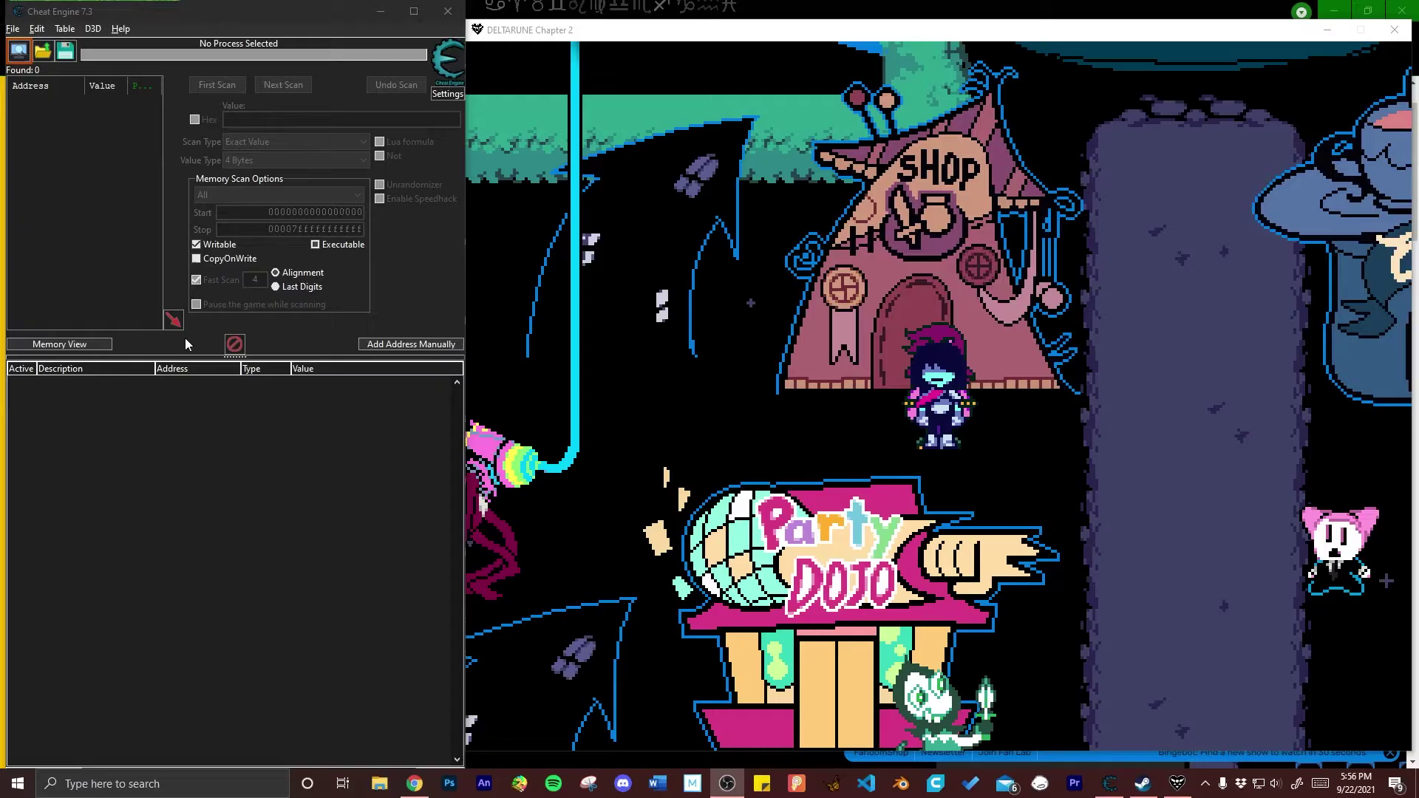
pyautogui.moveTo(275, 16); pyautogui.dragTo(272, 17)
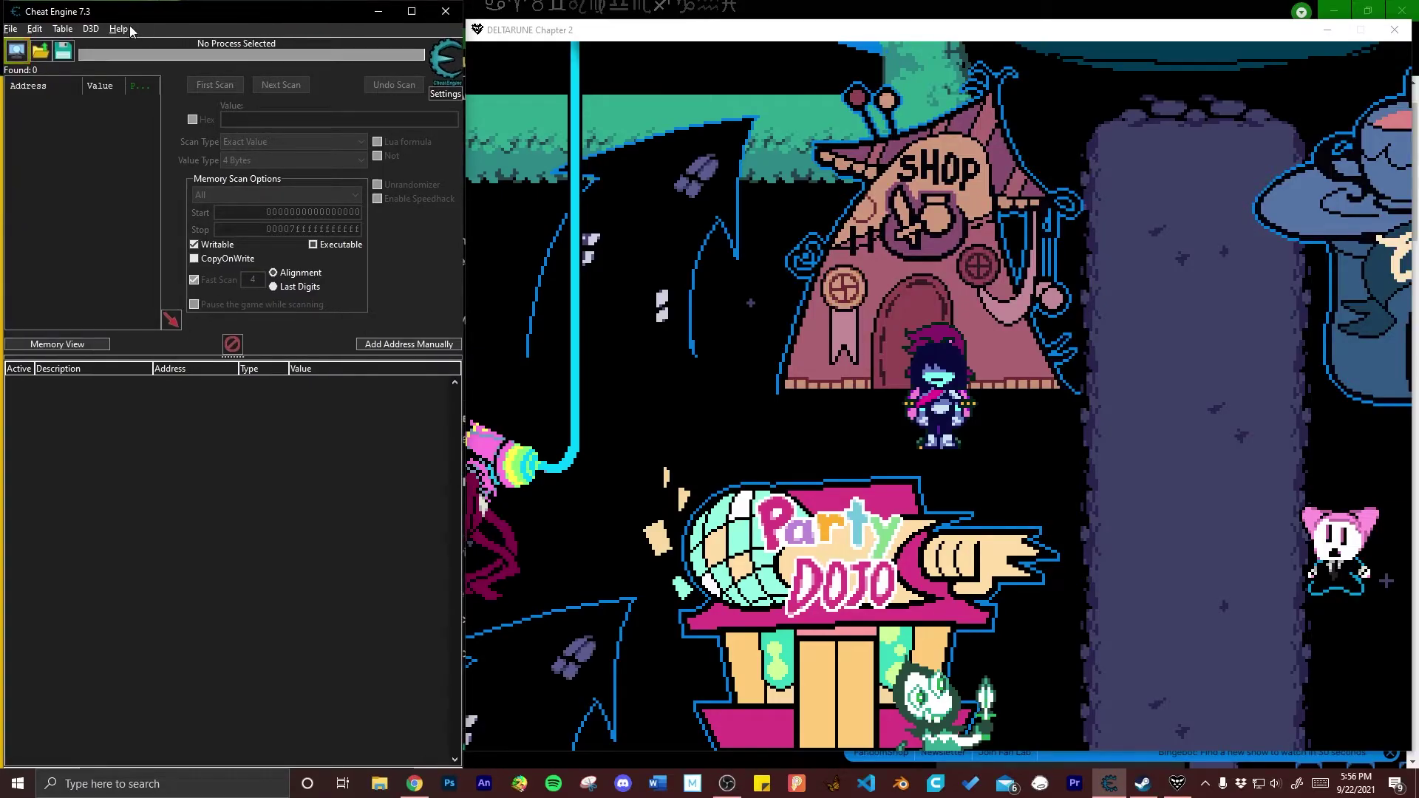
pyautogui.click(119, 29)
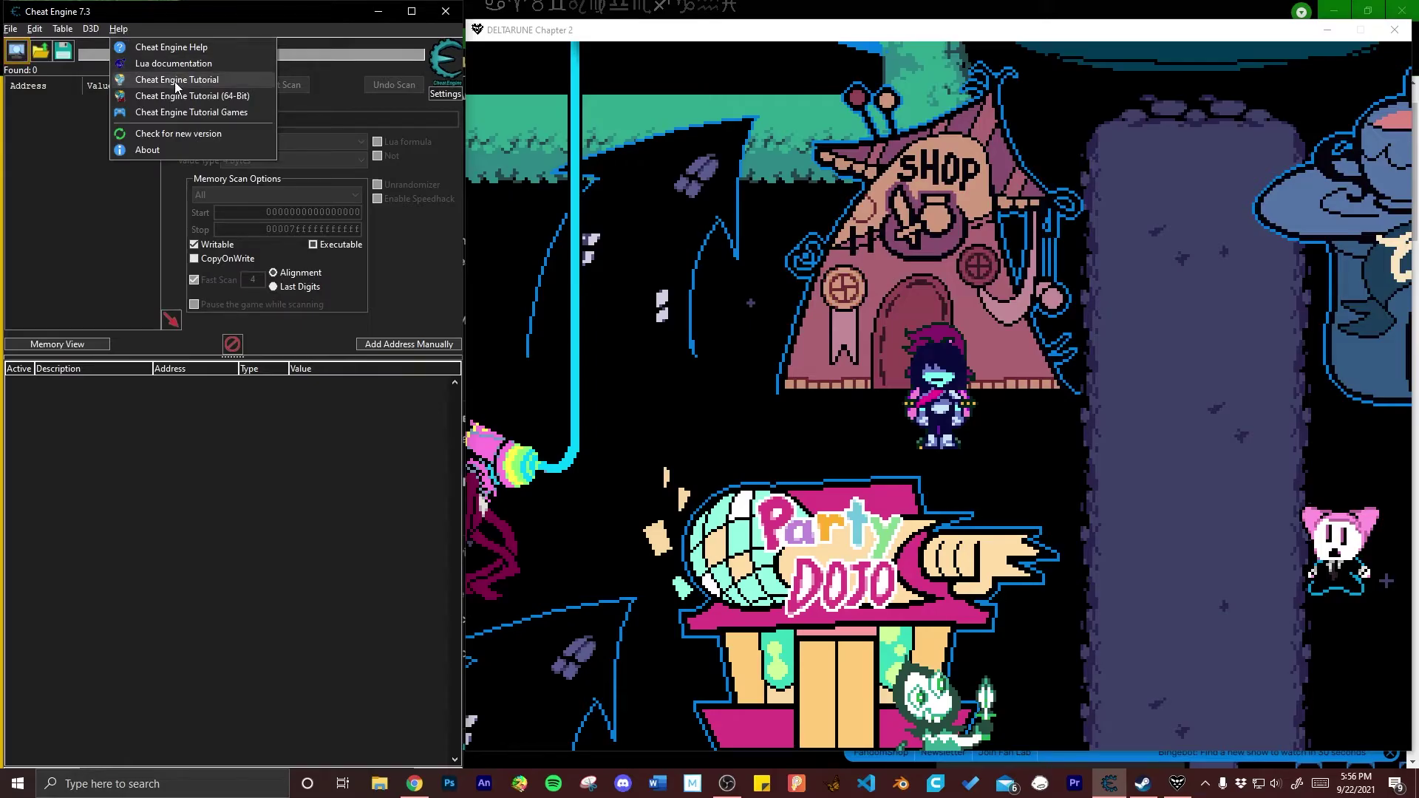
pyautogui.click(134, 264)
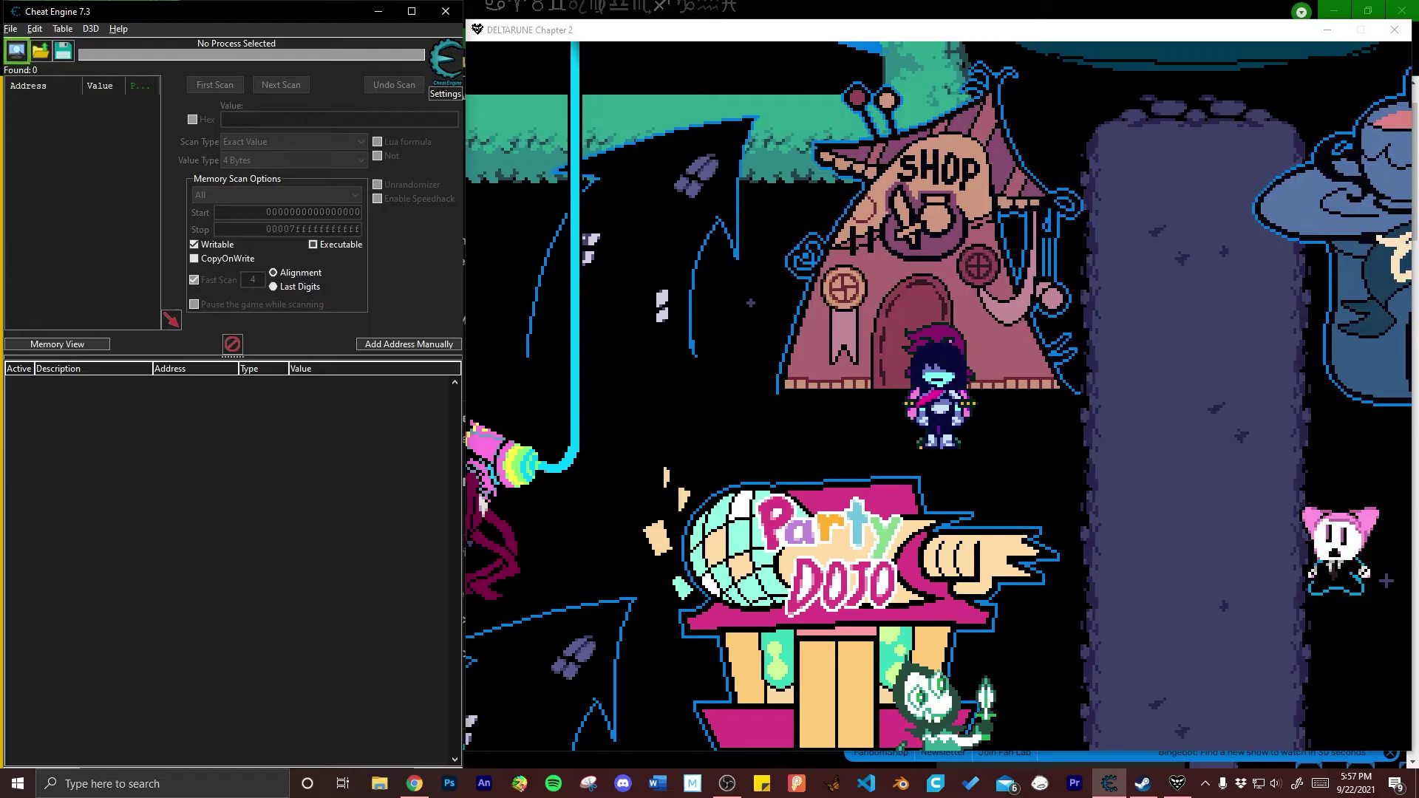
# Step: Switch to the DELTARUNE game and examine the usable items in the inventory, including the S.POISON description
pyautogui.hotkey('alt', 'Tab')
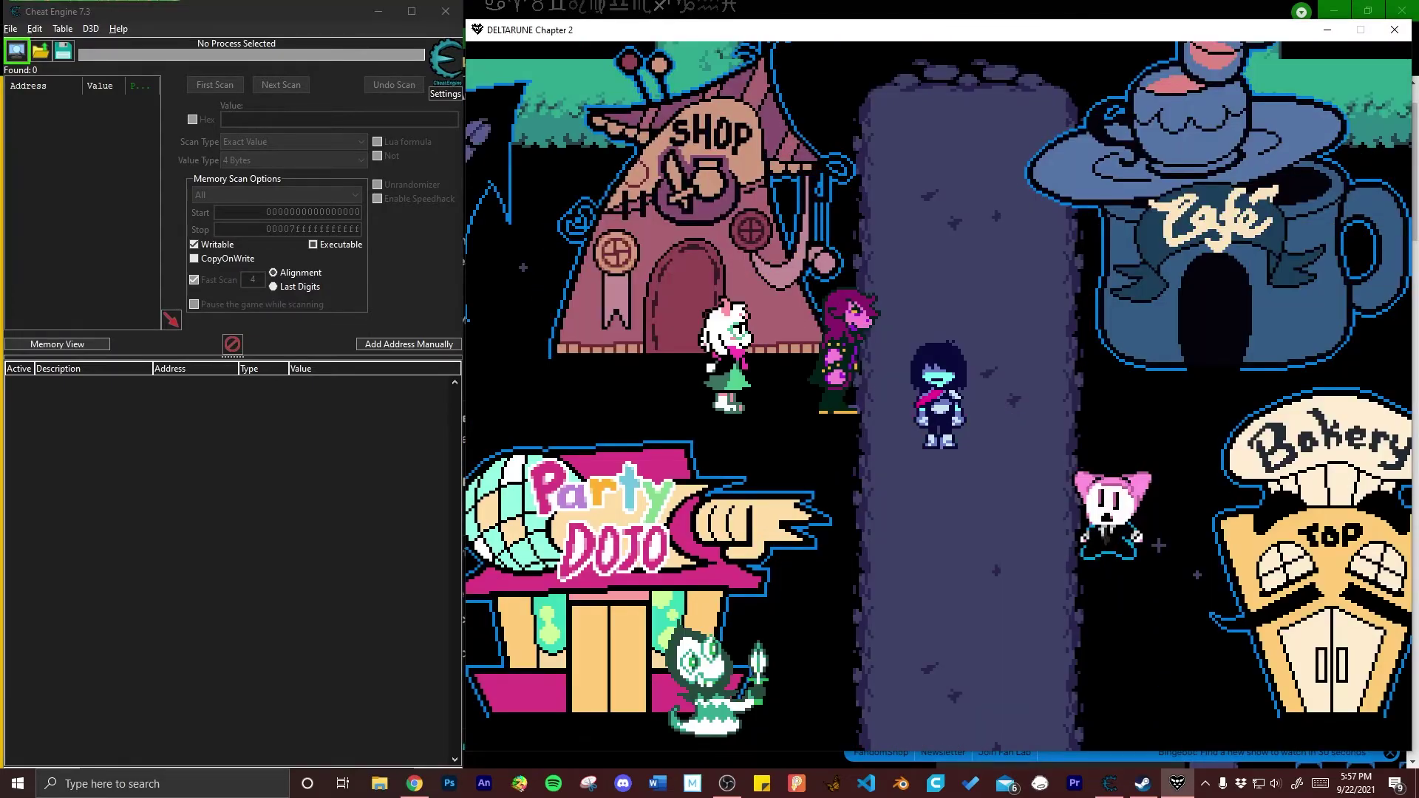
pyautogui.press('c')
pyautogui.press('z')
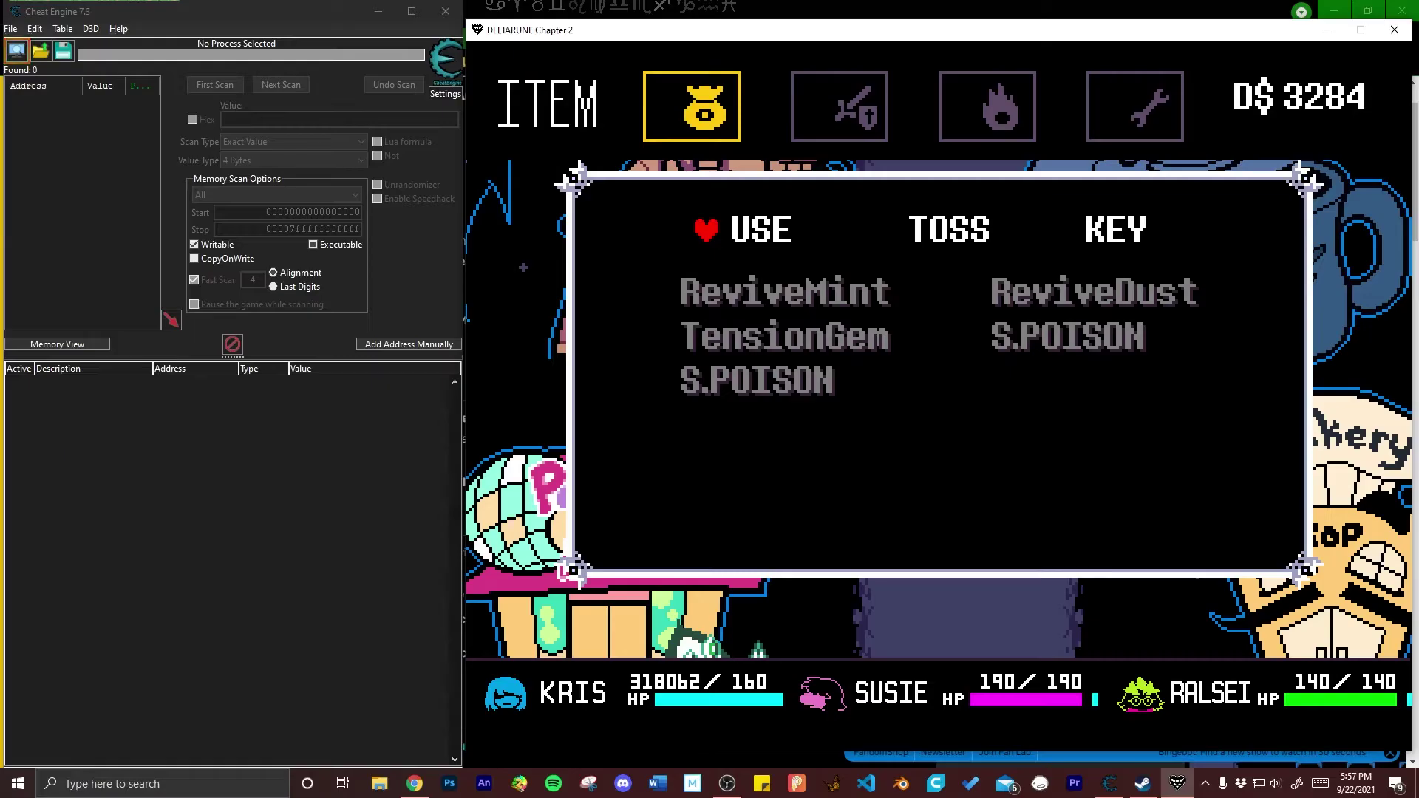
pyautogui.press('z')
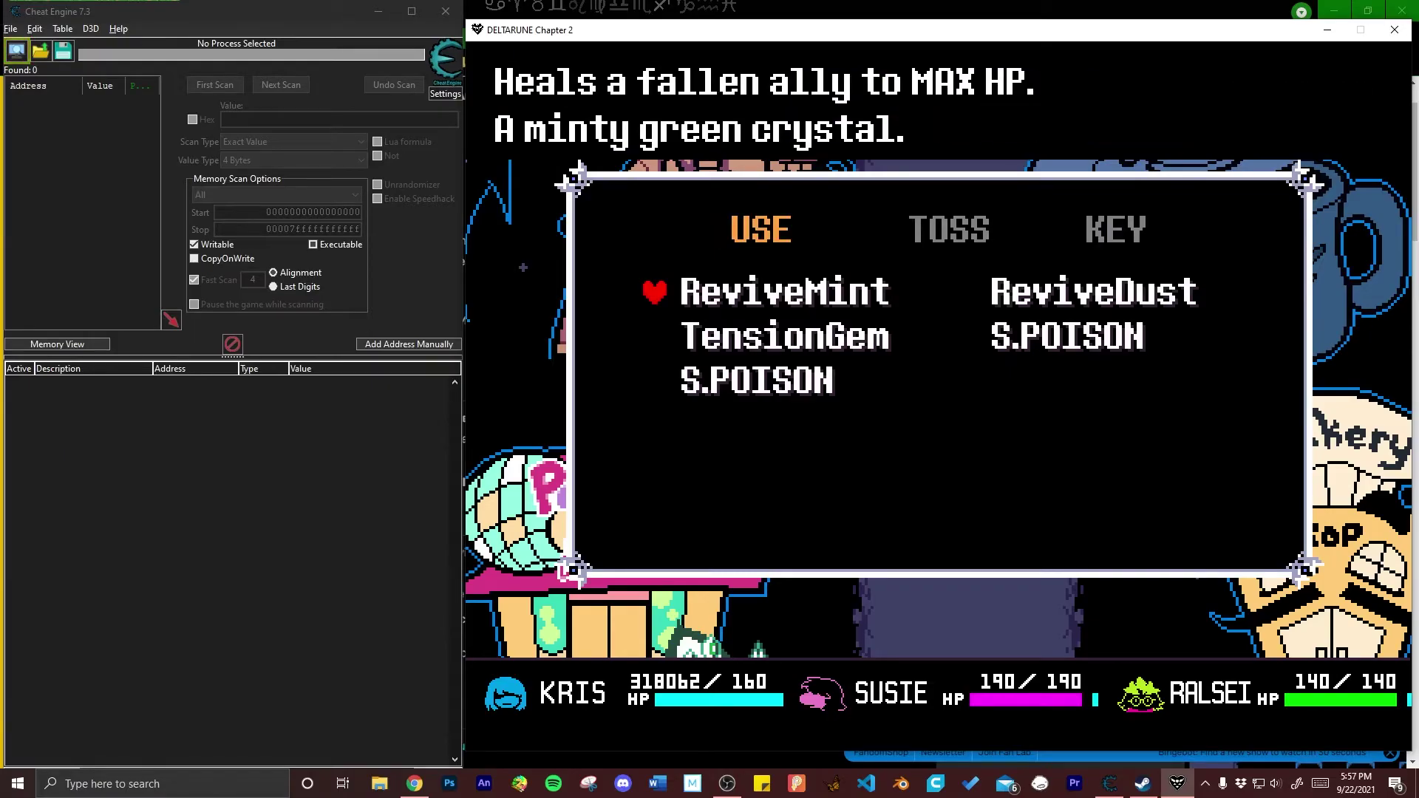
pyautogui.press('Down')
pyautogui.press('Right')
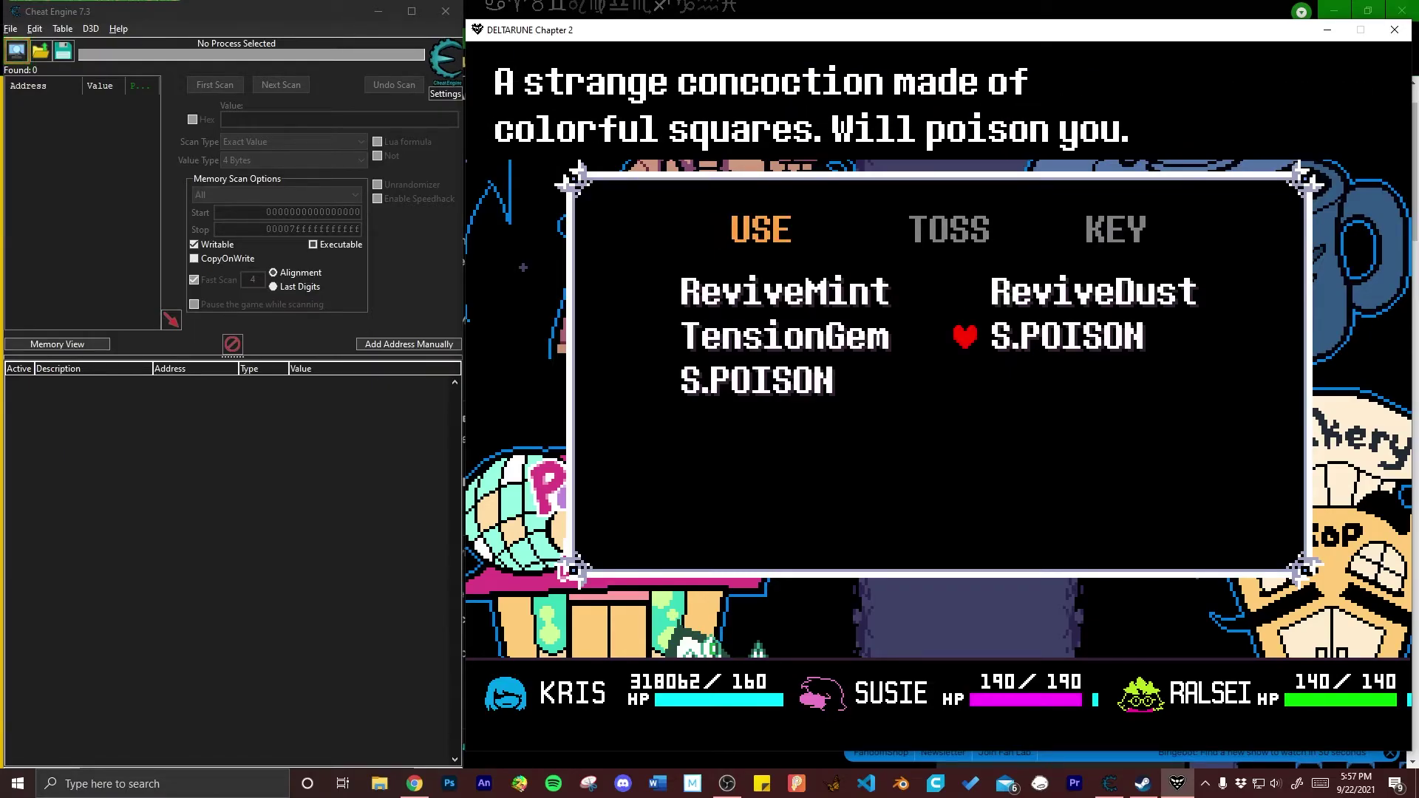
pyautogui.press('x')
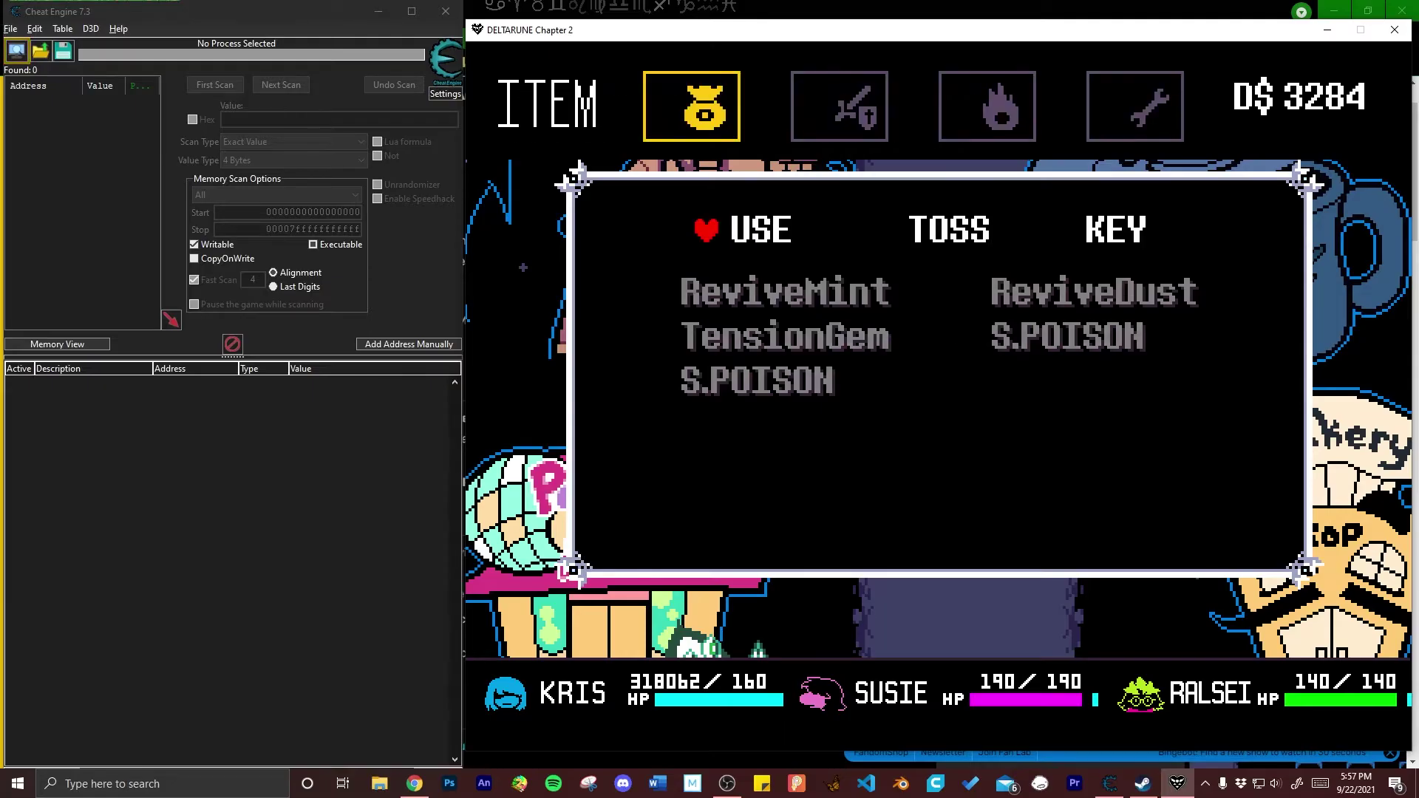
pyautogui.press('x')
pyautogui.press('x')
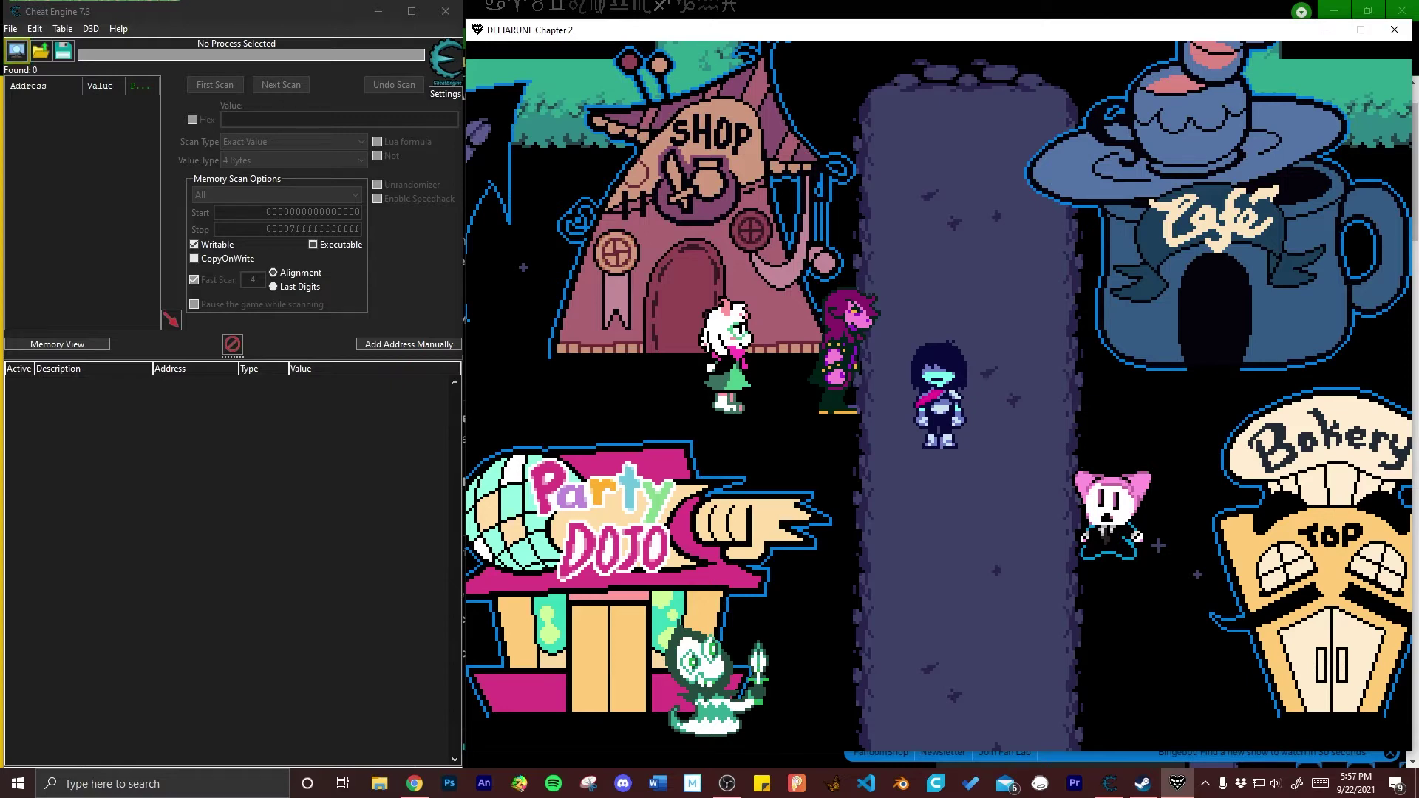
# Step: Display the party's HP in the game, then attach Cheat Engine to the DELTARUNE Chapter 2 process without loading the associated table
pyautogui.press('c')
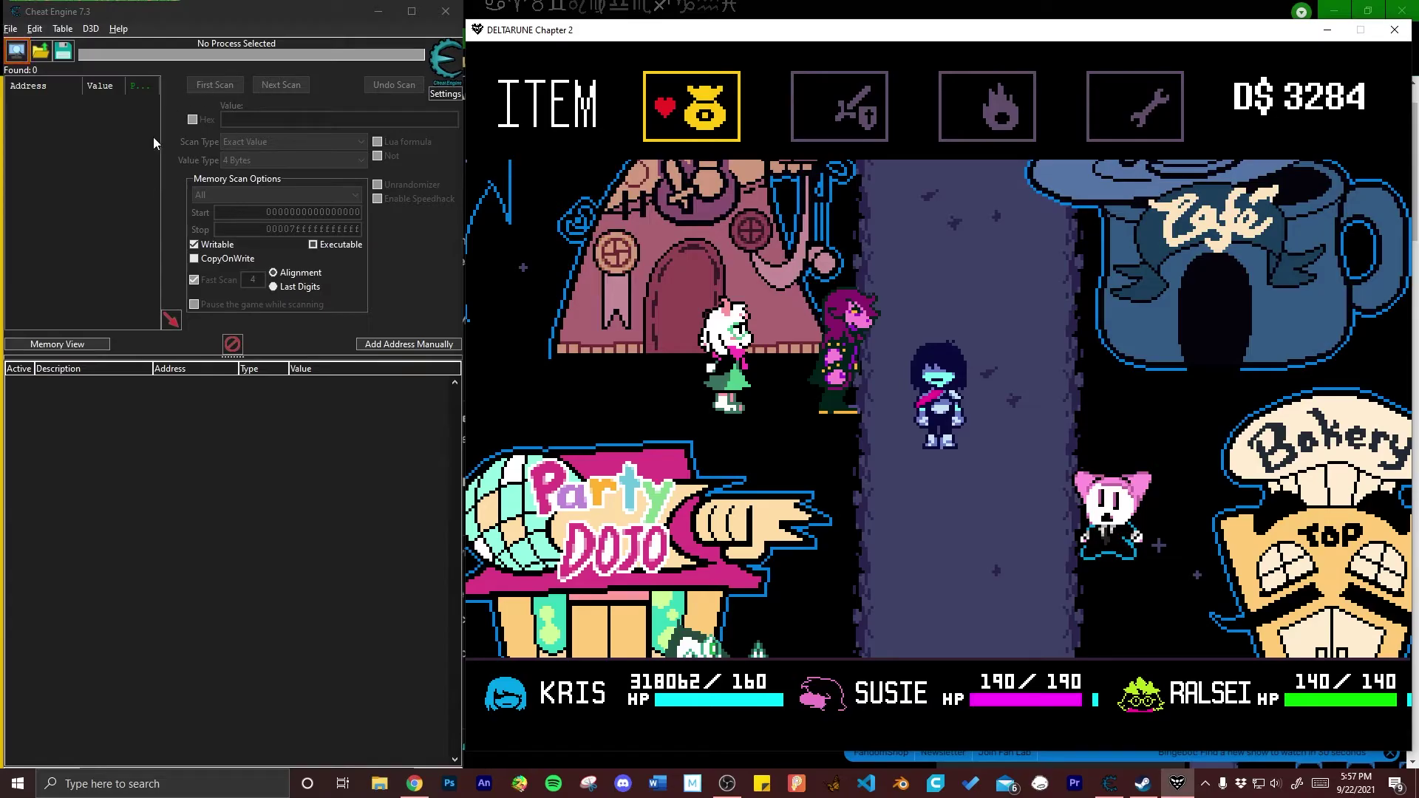
pyautogui.click(72, 148)
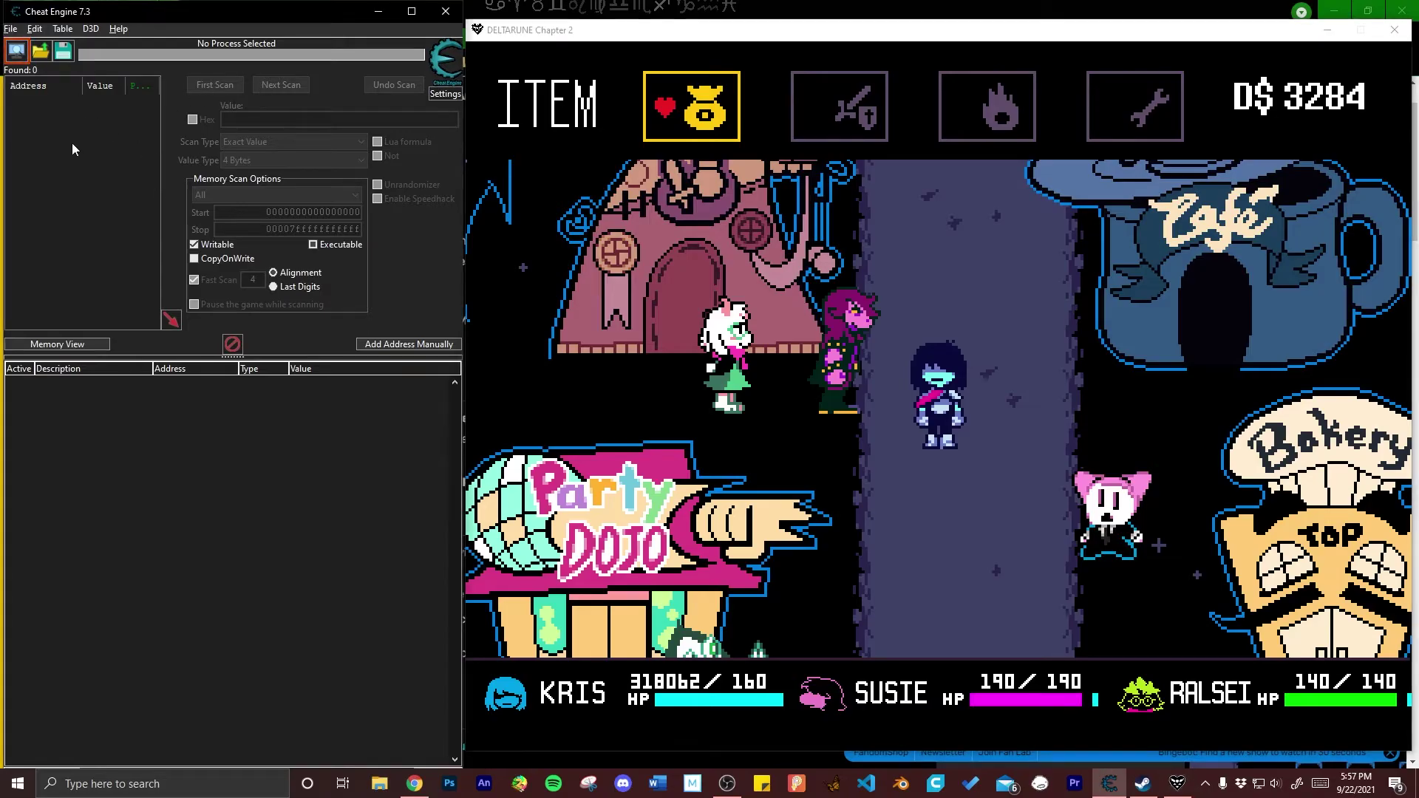
pyautogui.click(17, 56)
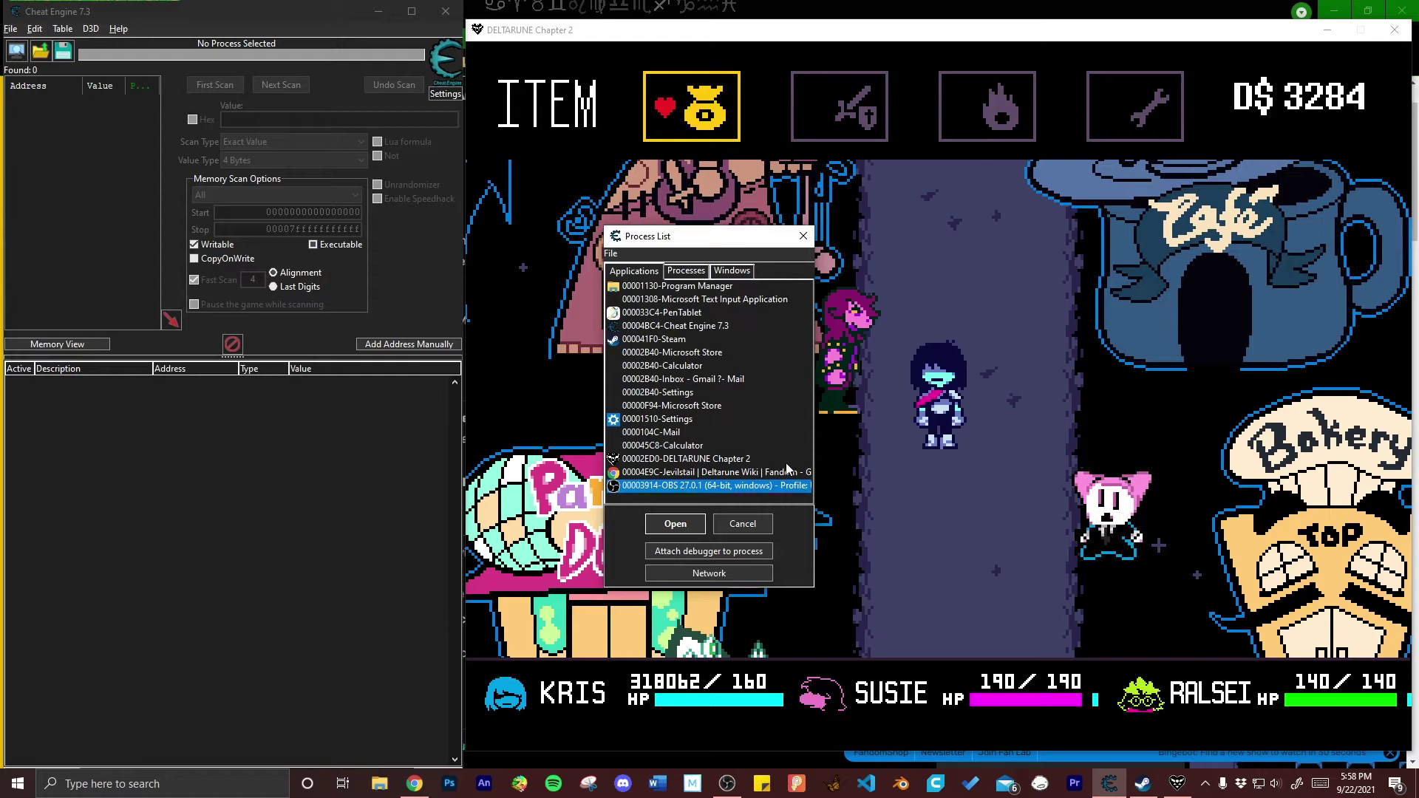
pyautogui.click(721, 460)
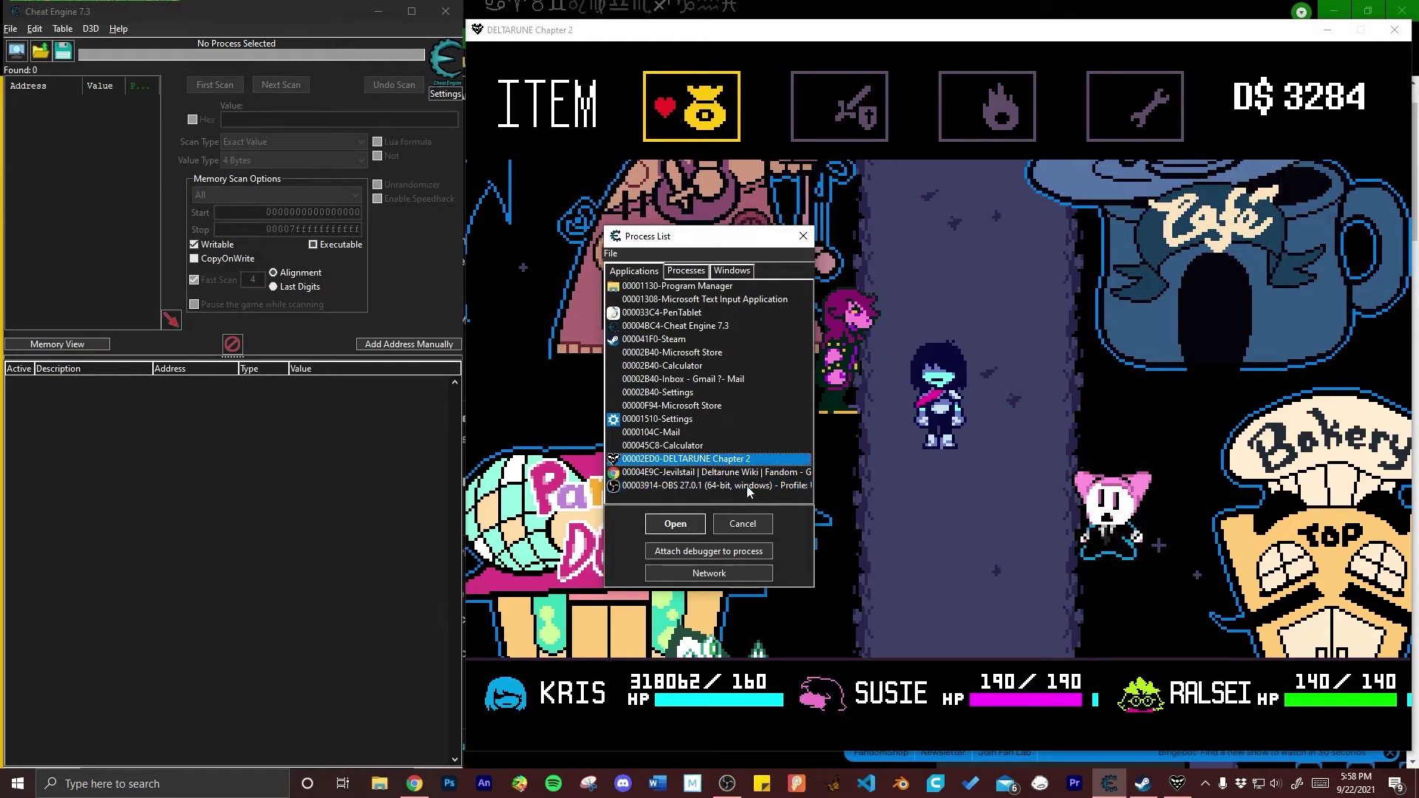
pyautogui.click(680, 525)
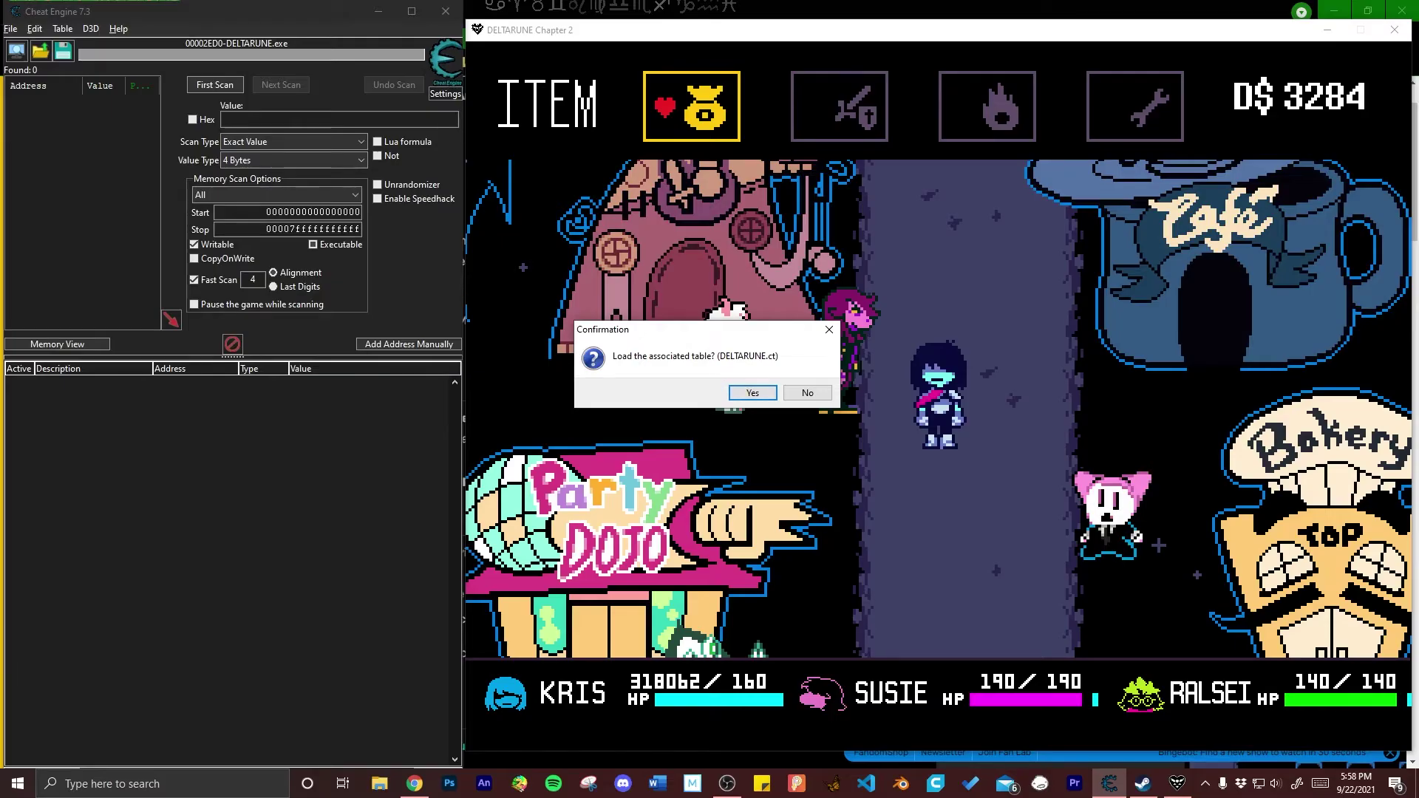
pyautogui.click(808, 394)
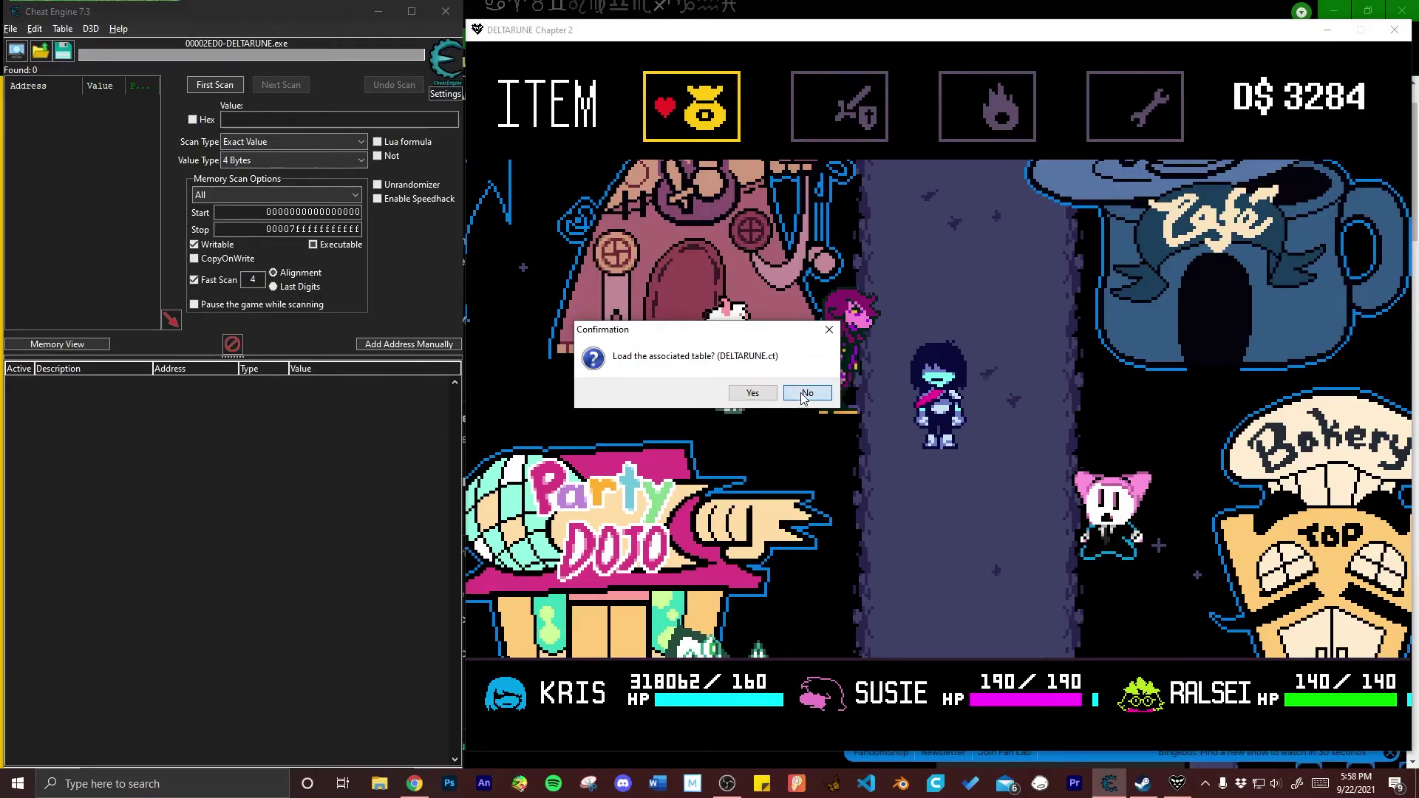
# Step: Run a first scan for the exact value 190 with the value type Double
pyautogui.click(241, 119)
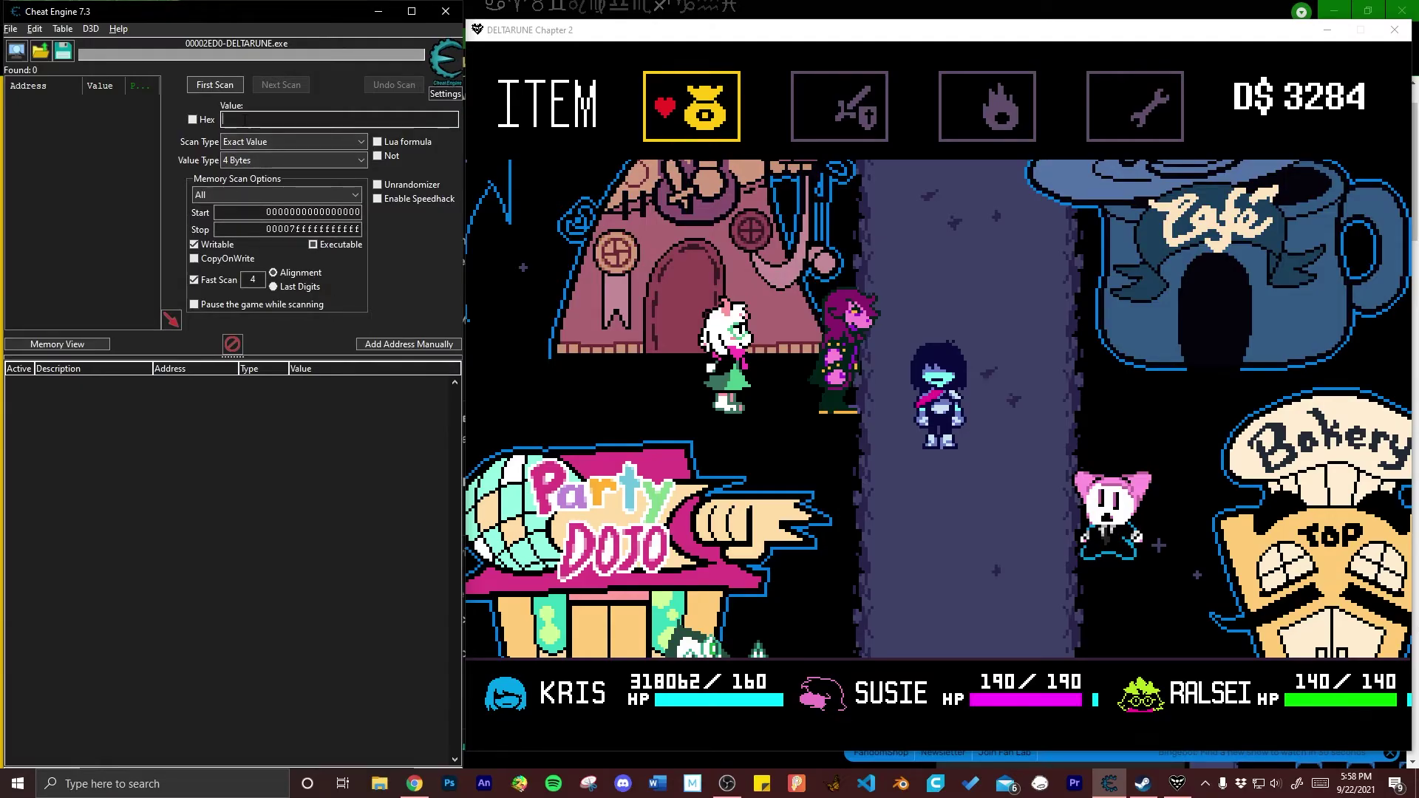
pyautogui.write('190')
pyautogui.click(258, 162)
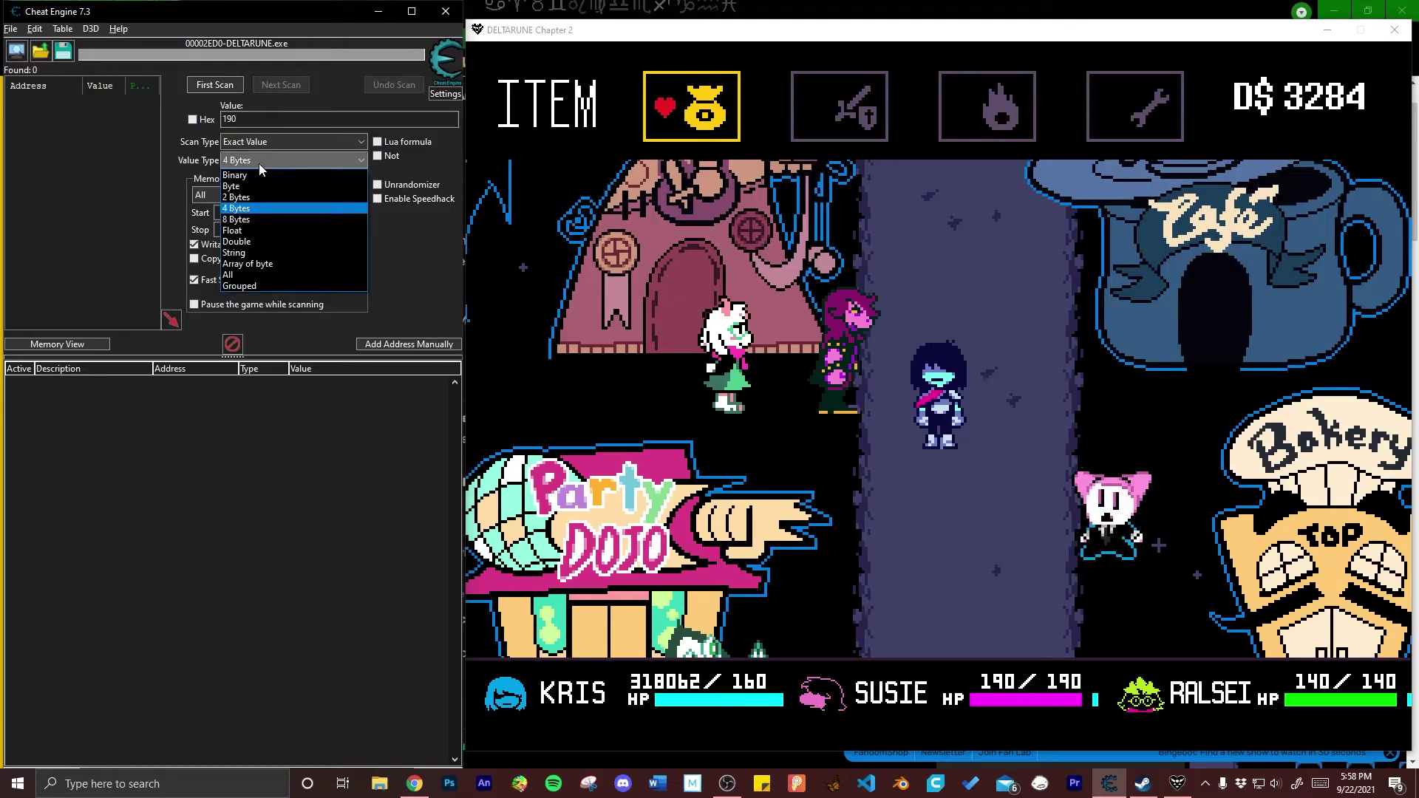
pyautogui.click(268, 242)
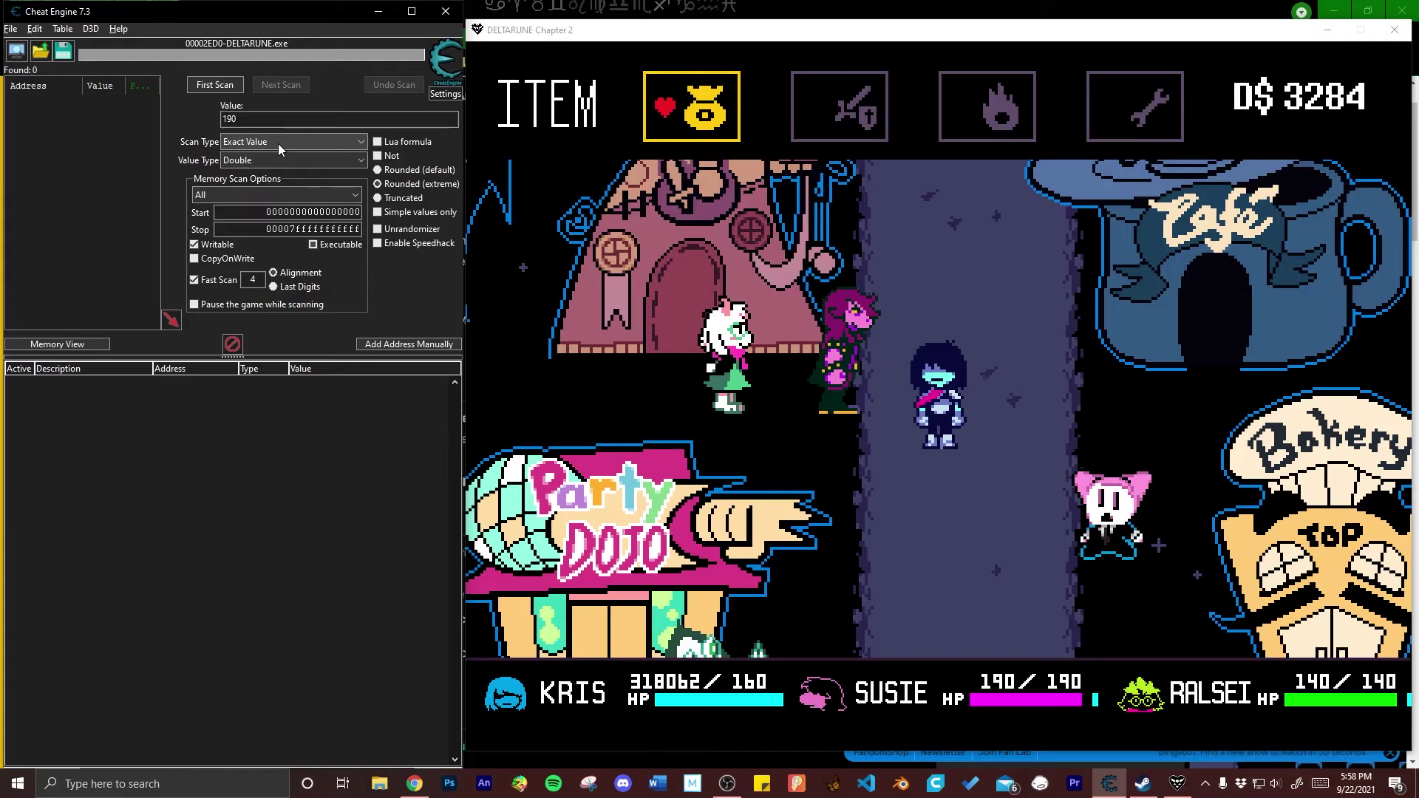
pyautogui.click(223, 86)
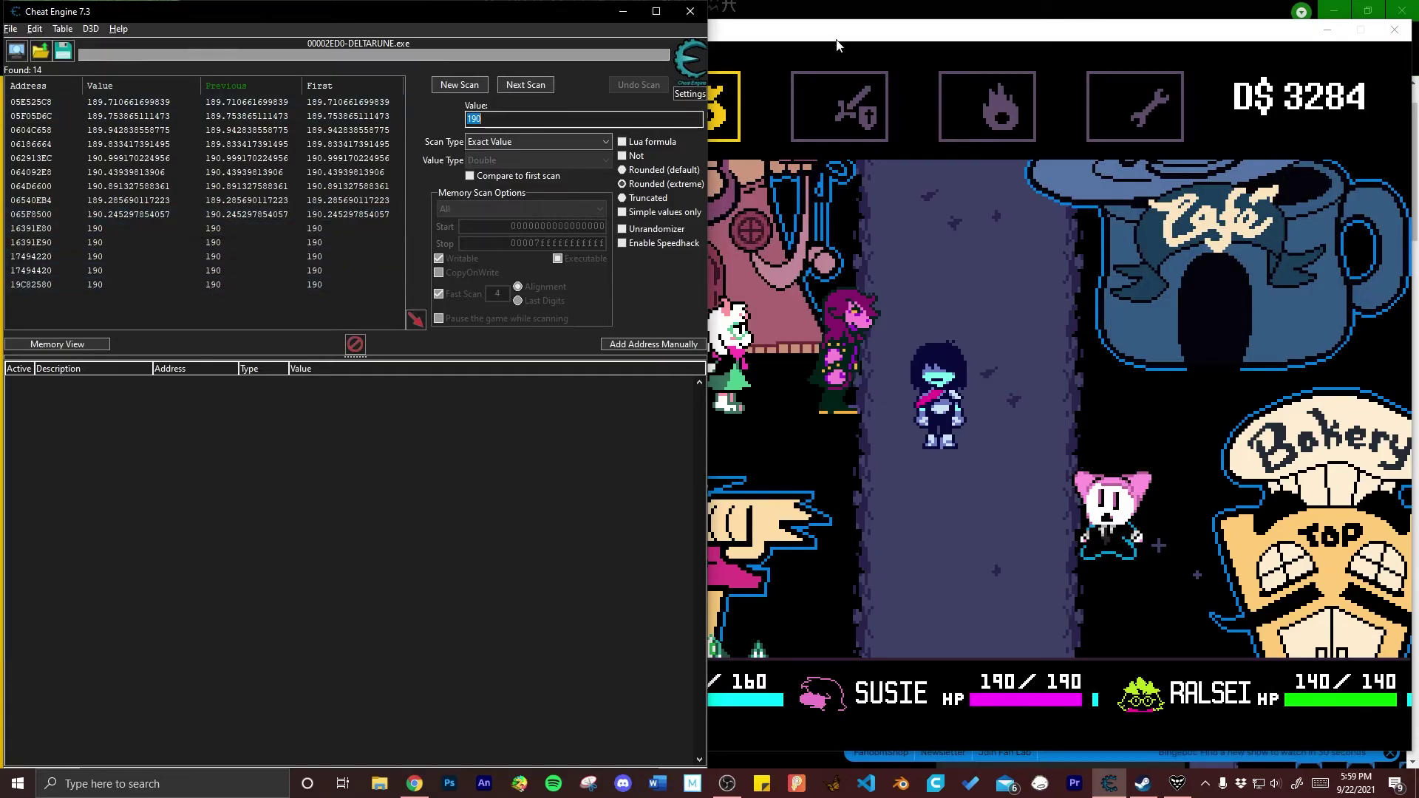
# Step: Switch to the DELTARUNE game and use the last S.POISON in the item list on Susie
pyautogui.click(861, 31)
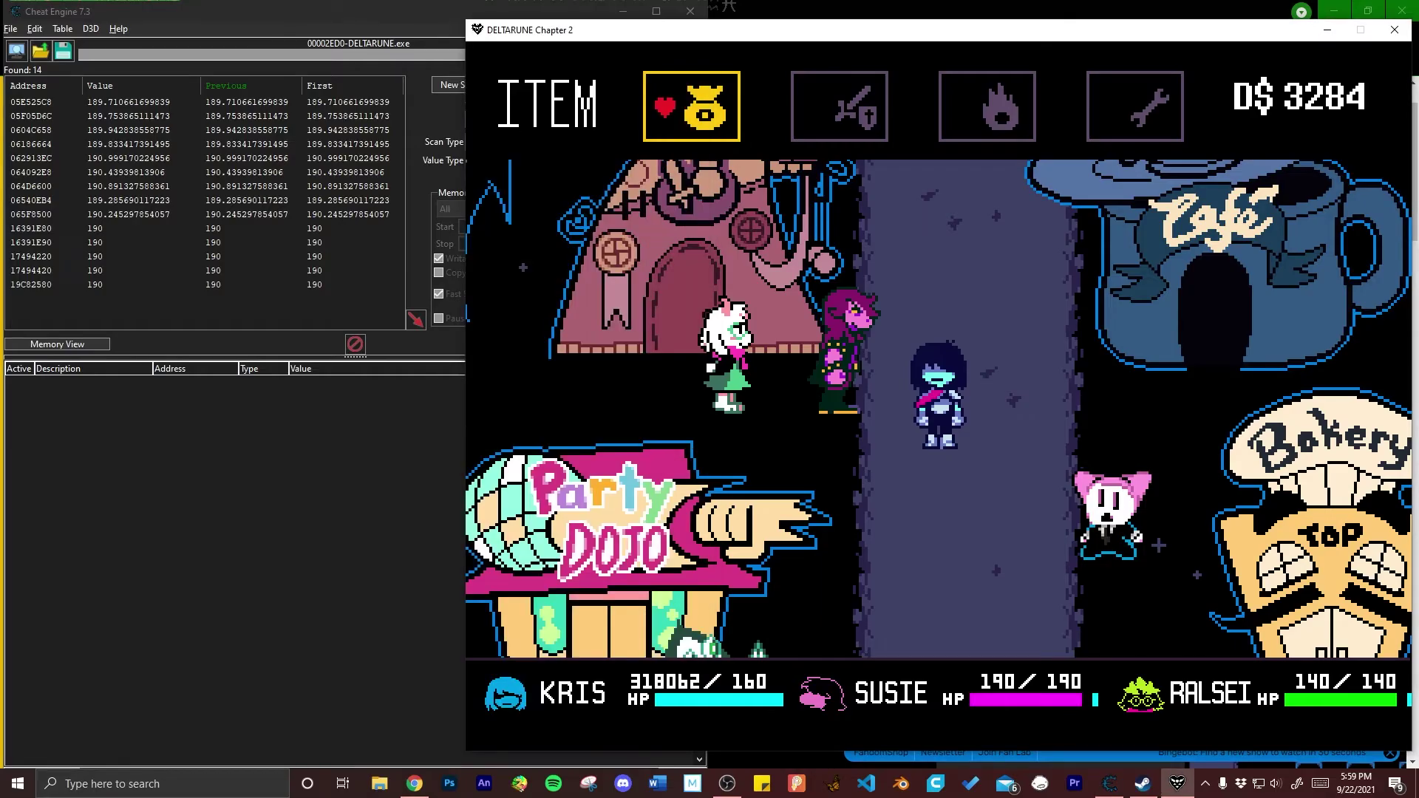
pyautogui.press('z')
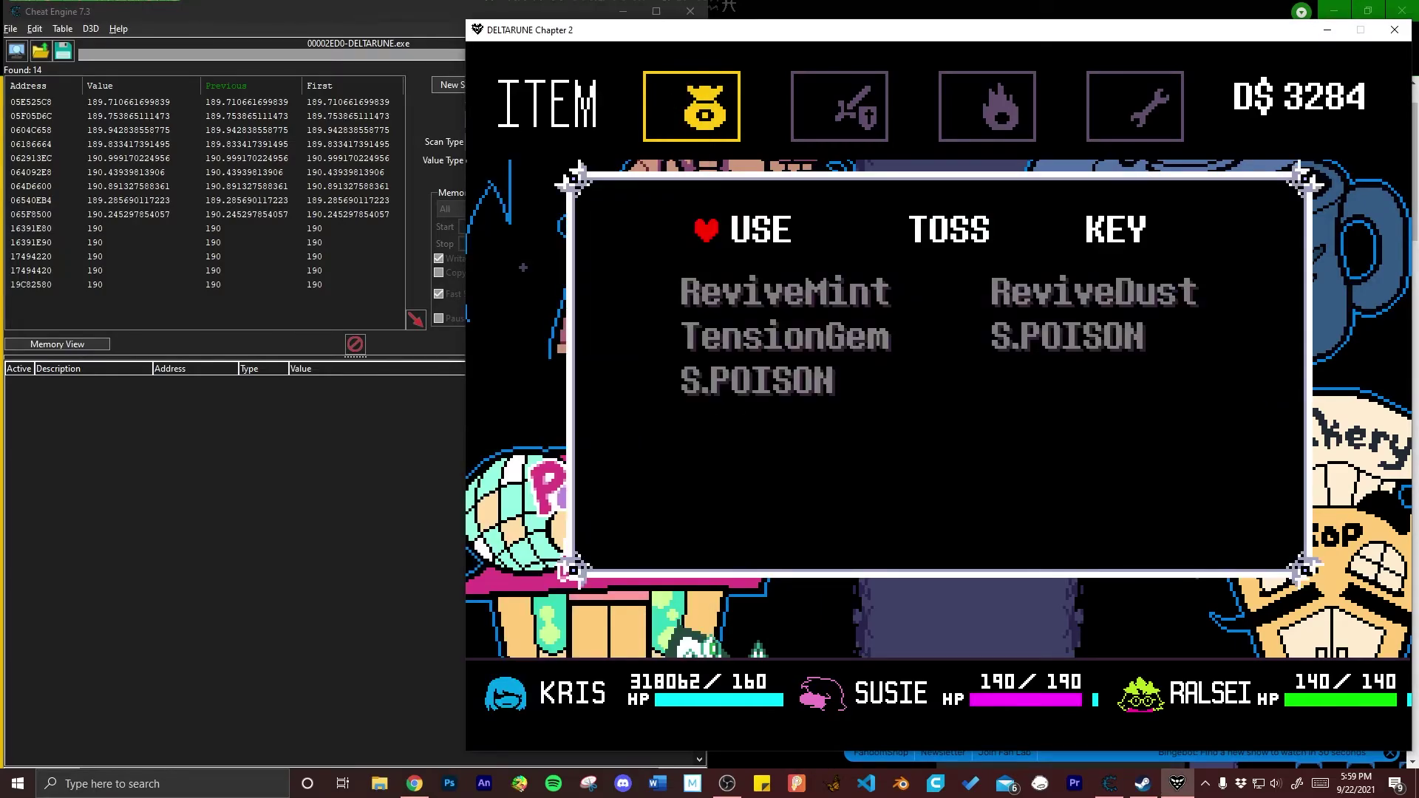
pyautogui.press('z')
pyautogui.press('Down')
pyautogui.press('Down')
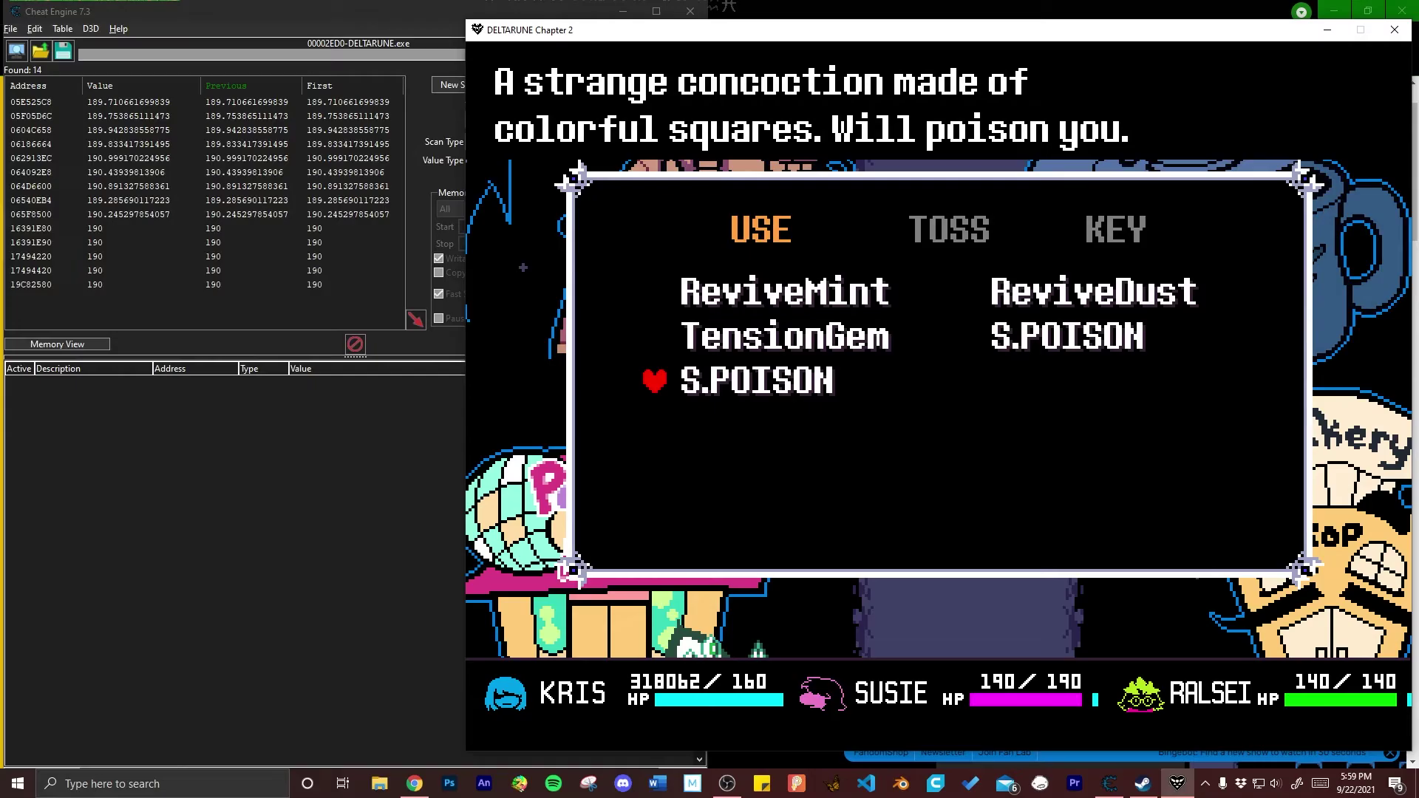
pyautogui.press('z')
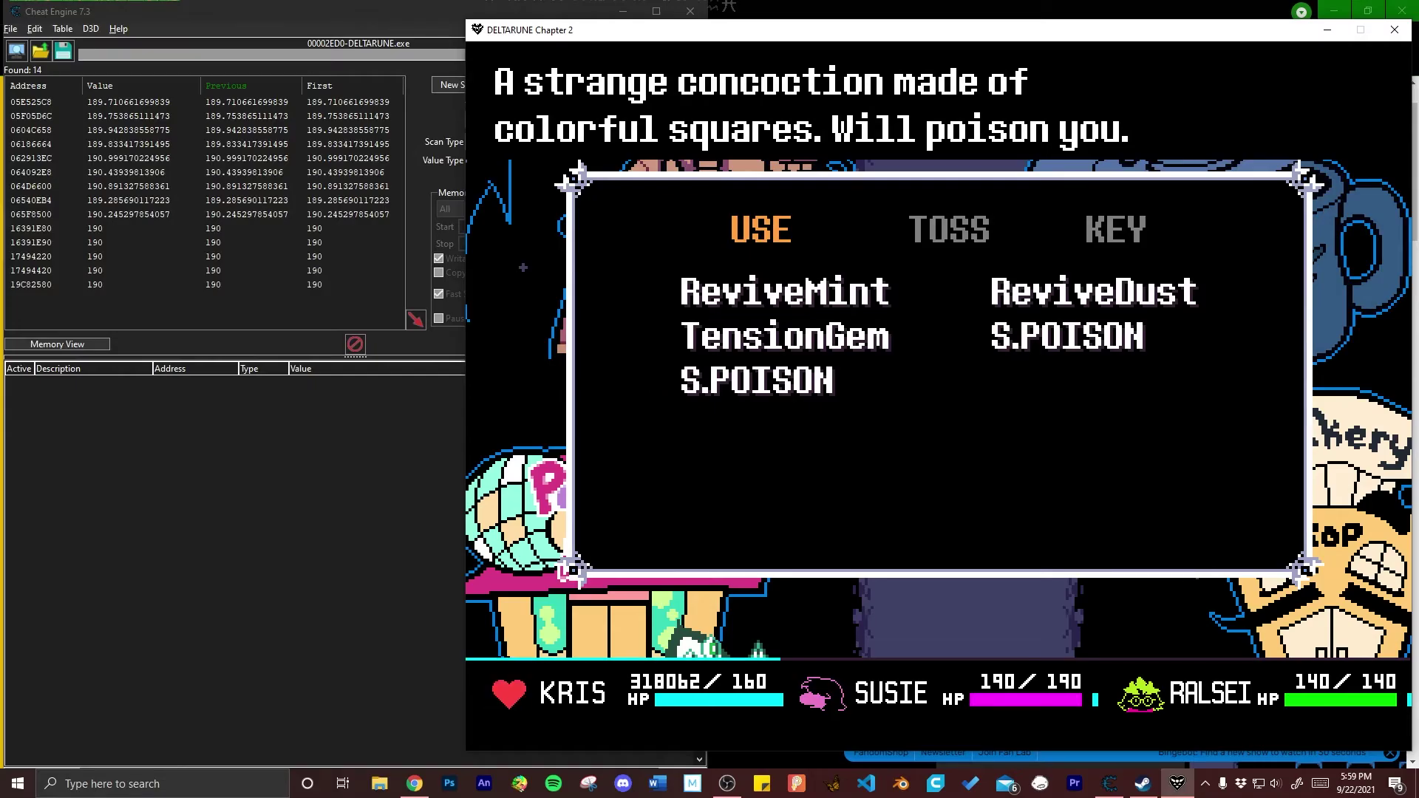
pyautogui.press('Right')
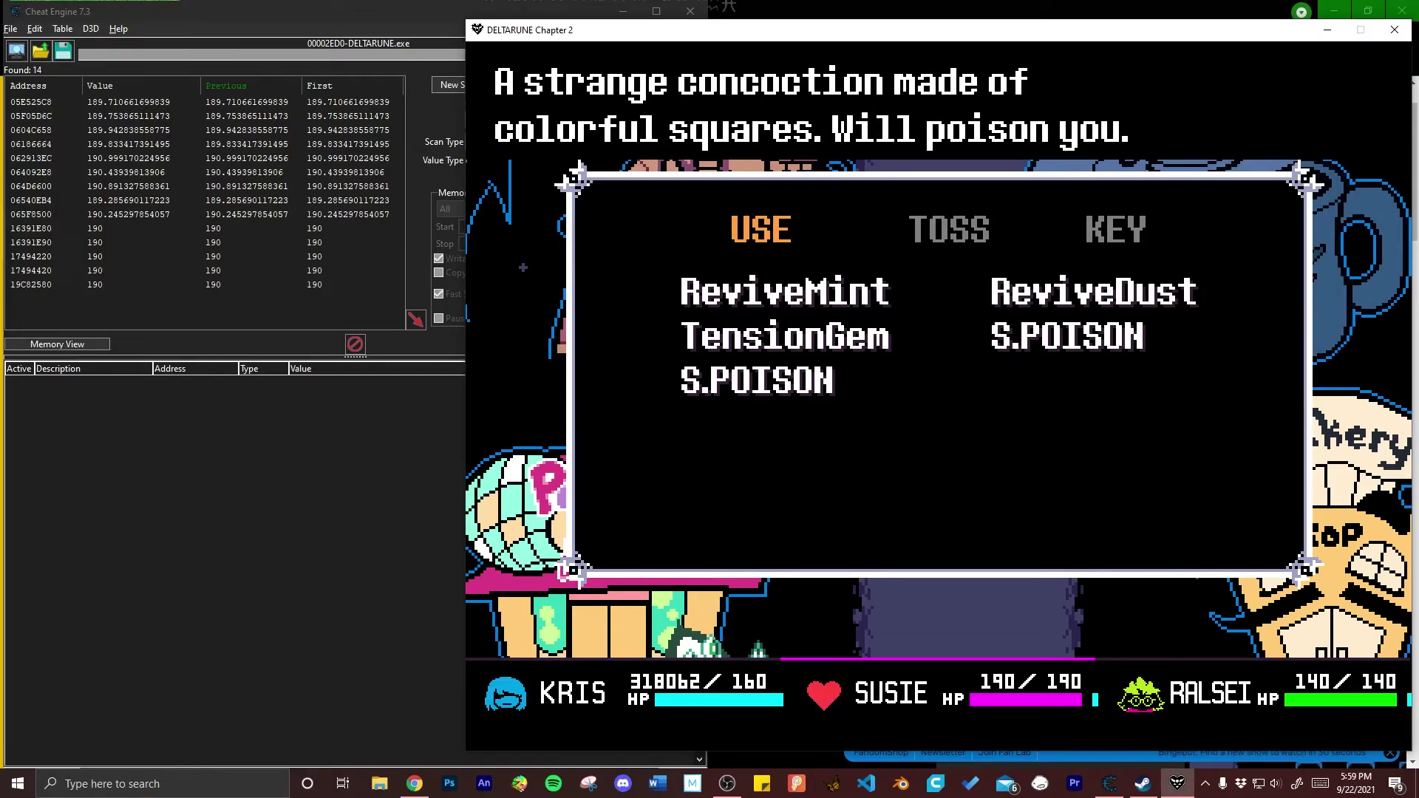
pyautogui.press('z')
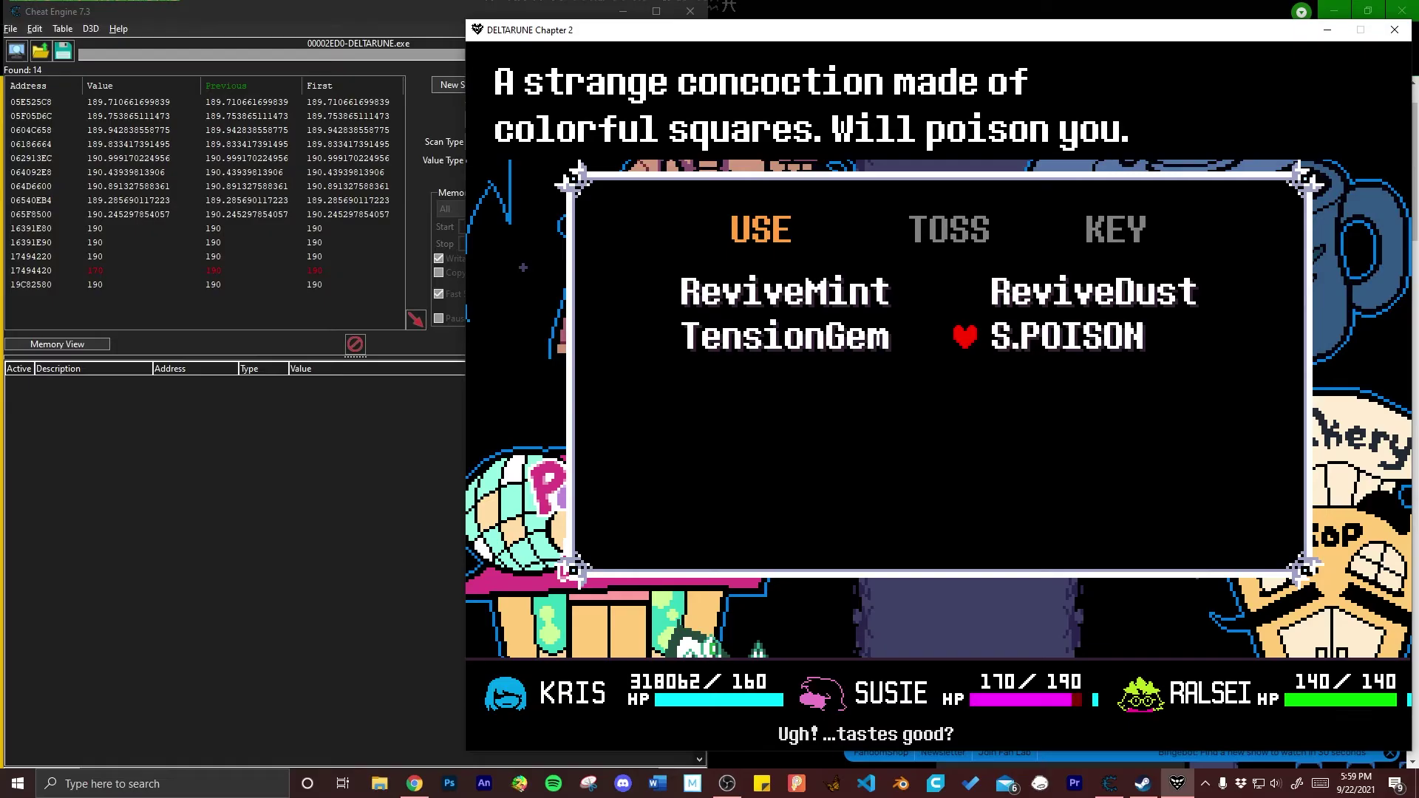
pyautogui.press('x')
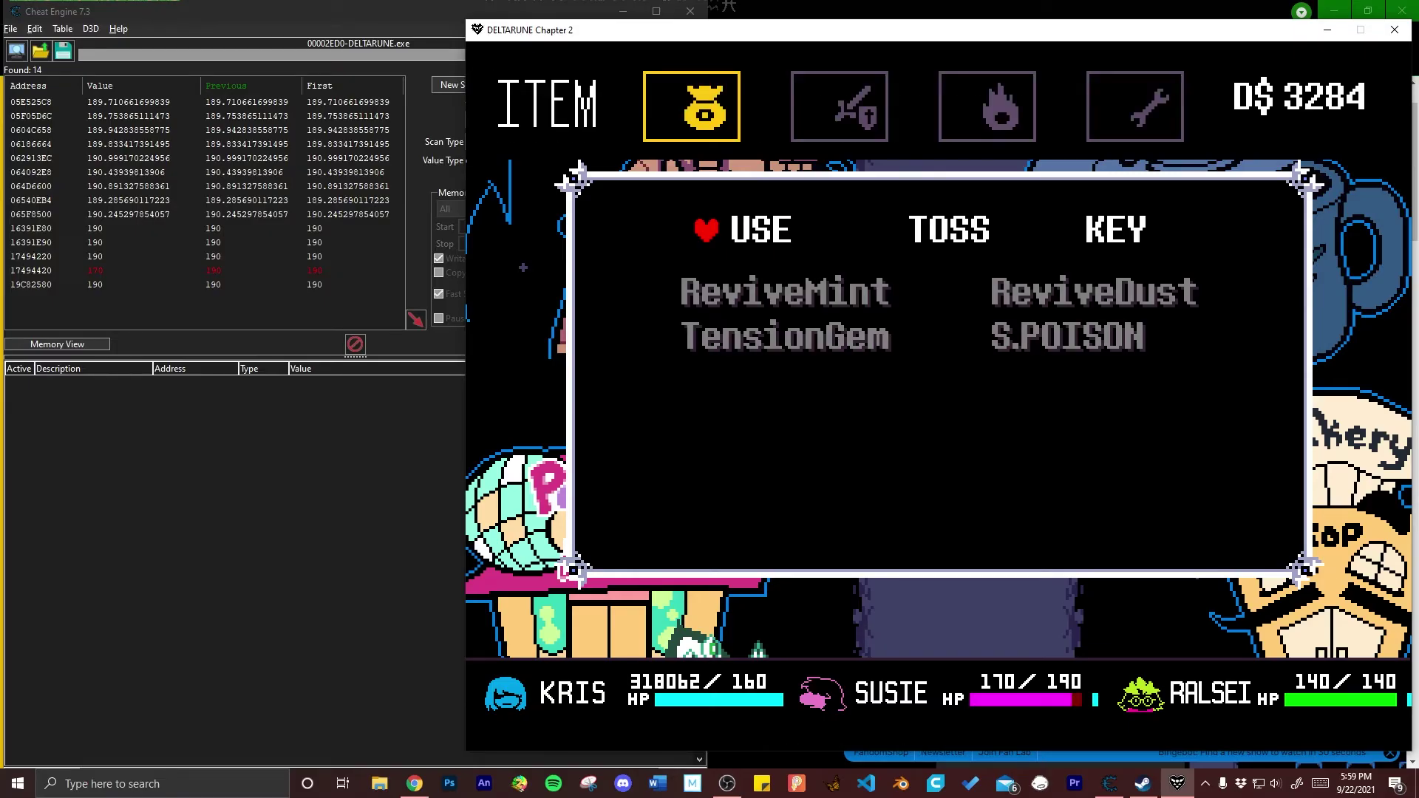
# Step: Back in Cheat Engine, add the scan result that changed (17494420) to the address list and set its value to 190
pyautogui.click(258, 16)
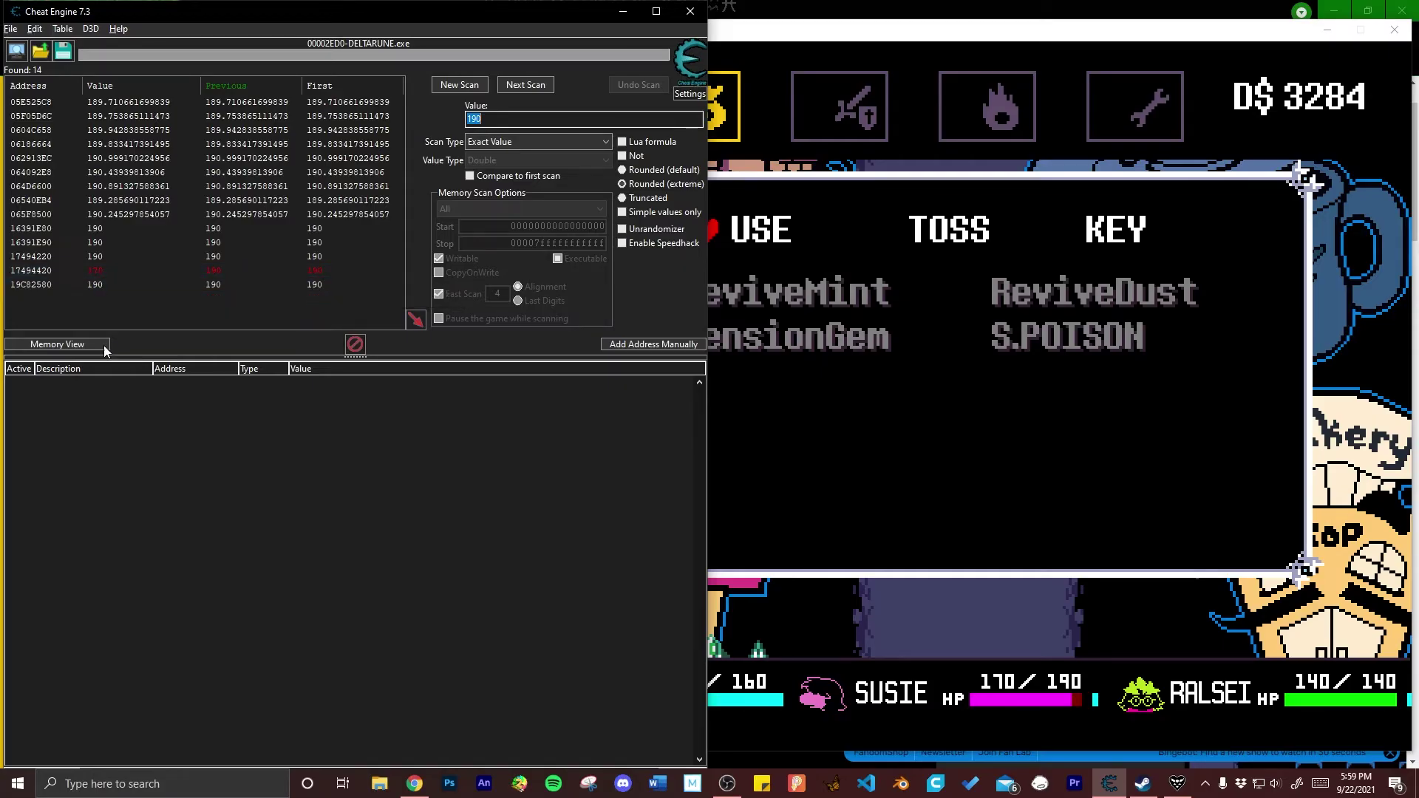
pyautogui.doubleClick(89, 271)
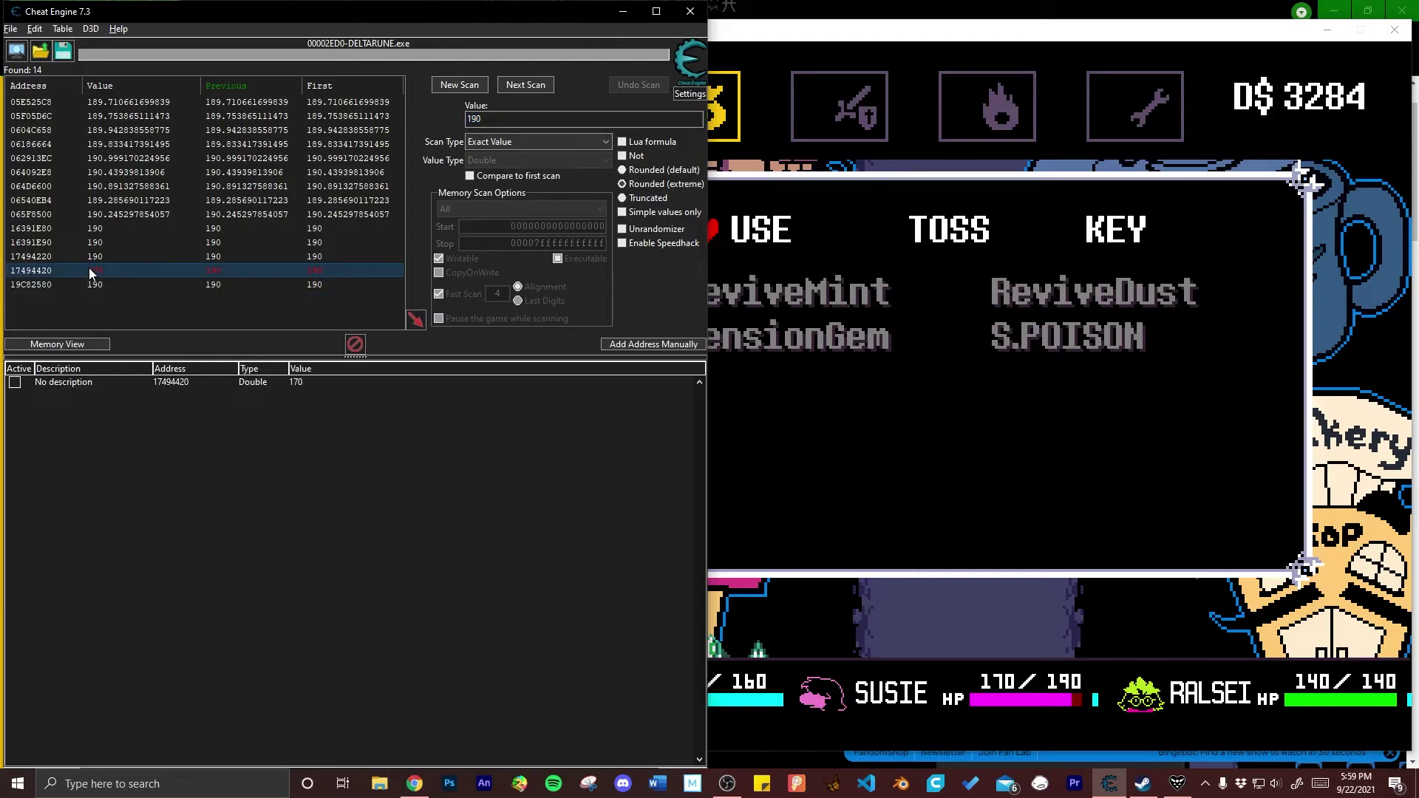
pyautogui.doubleClick(300, 383)
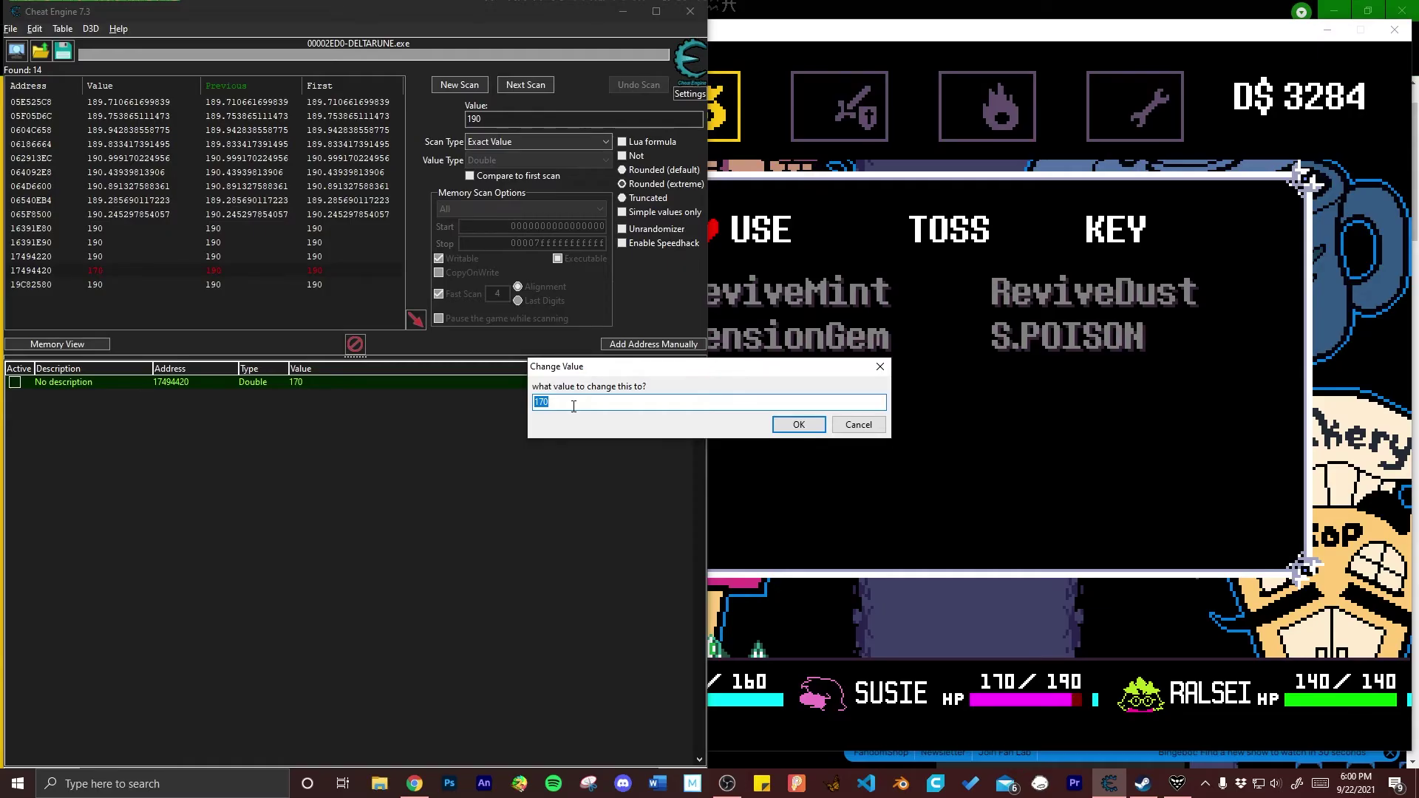
pyautogui.write('190')
pyautogui.click(797, 425)
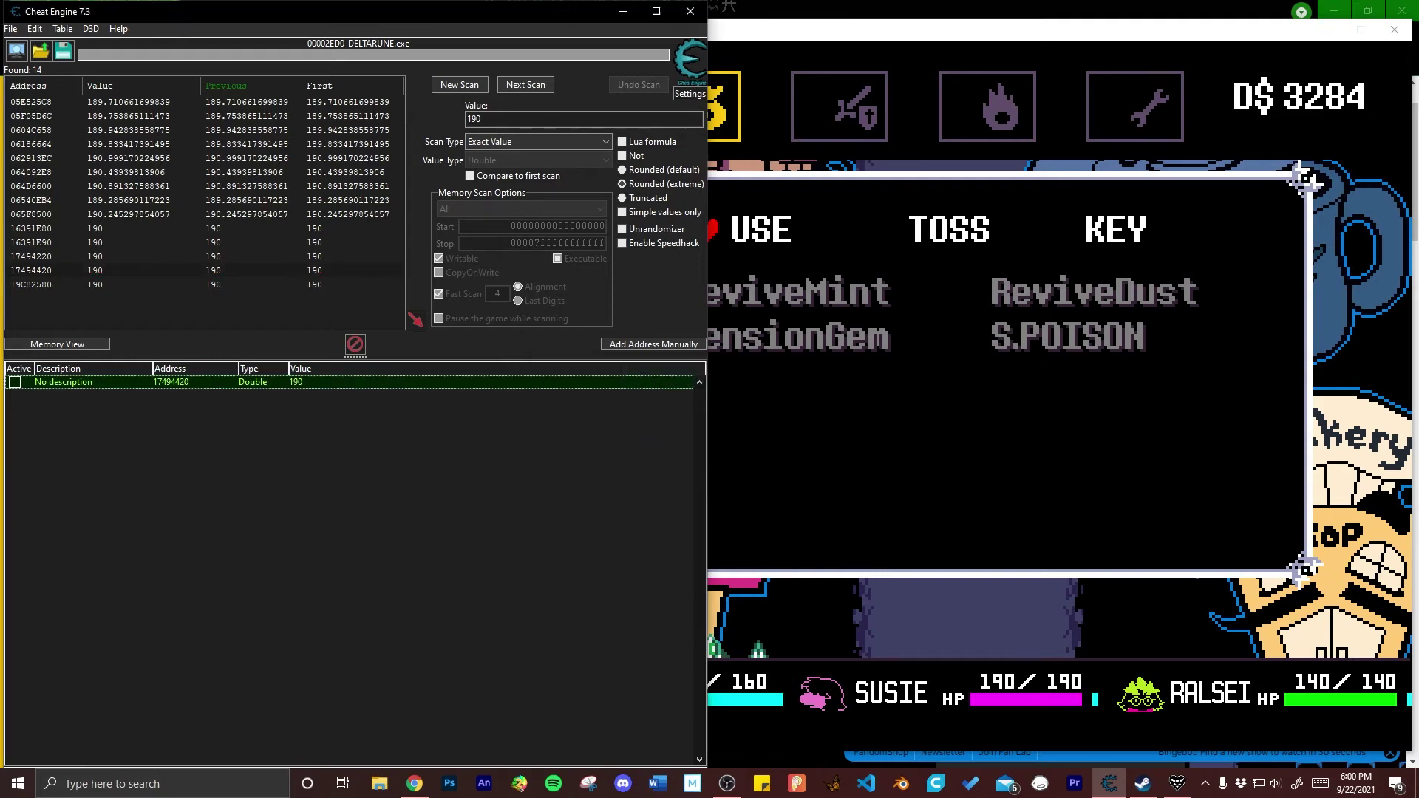
# Step: Start a new scan and search for the exact Double value 140
pyautogui.click(473, 85)
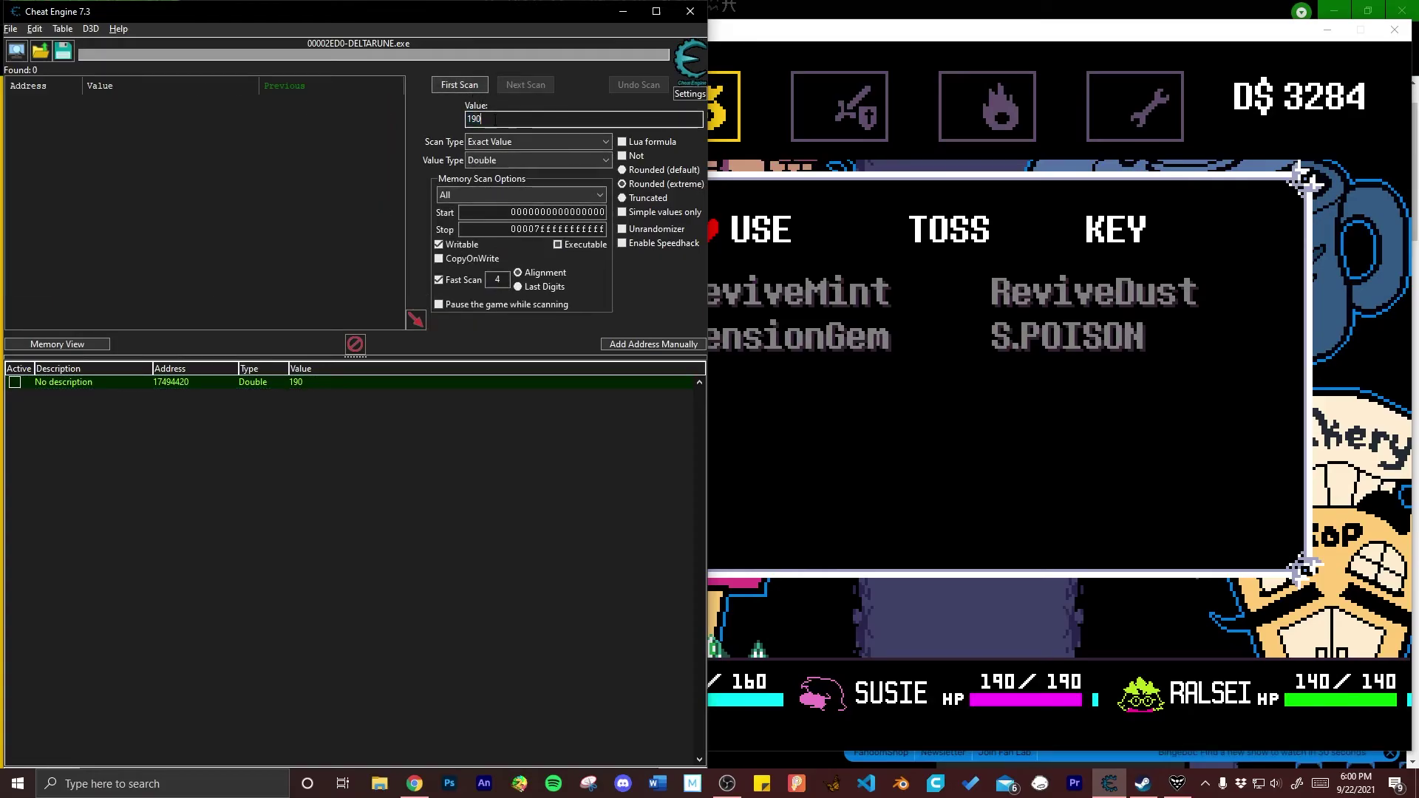
pyautogui.press('BackSpace')
pyautogui.press('BackSpace')
pyautogui.write('40')
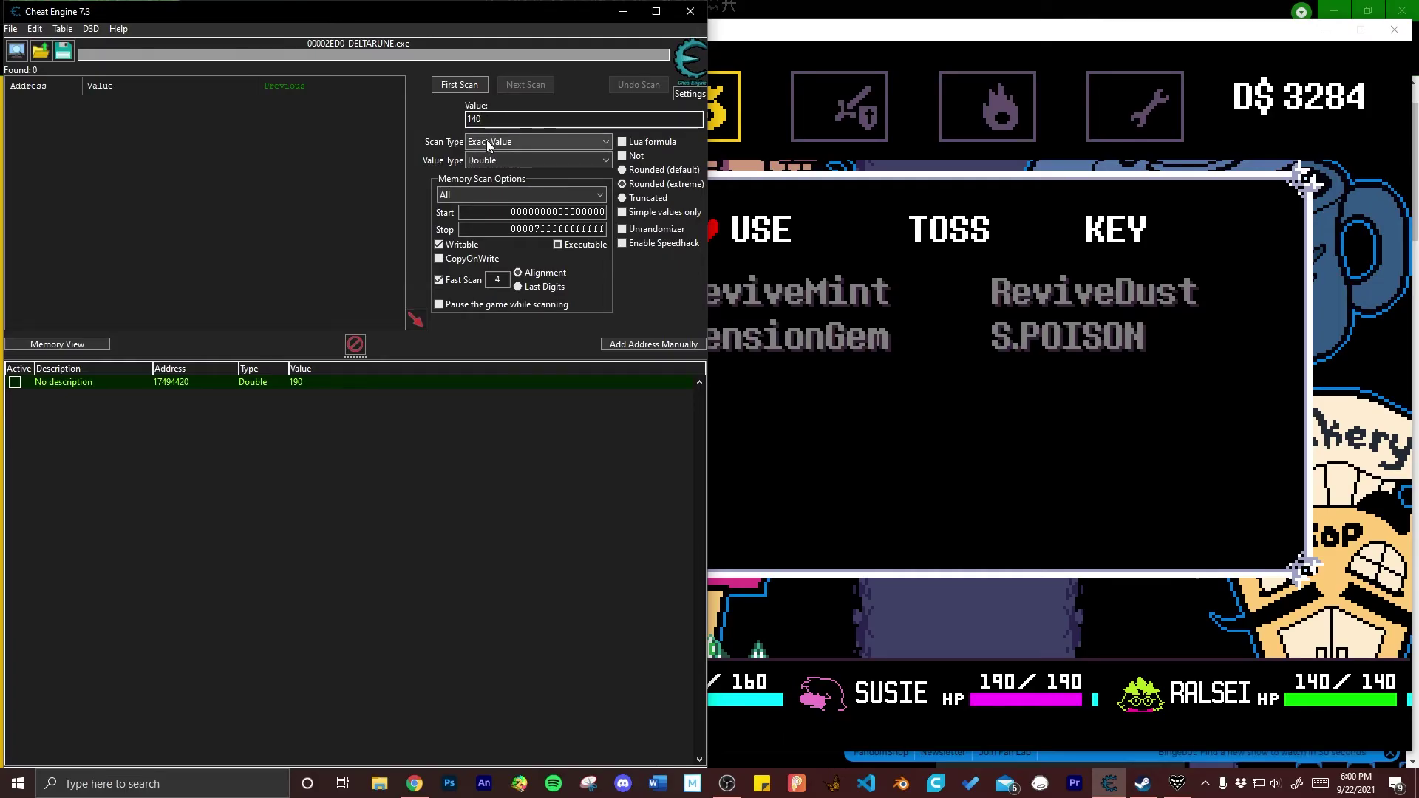
pyautogui.click(459, 85)
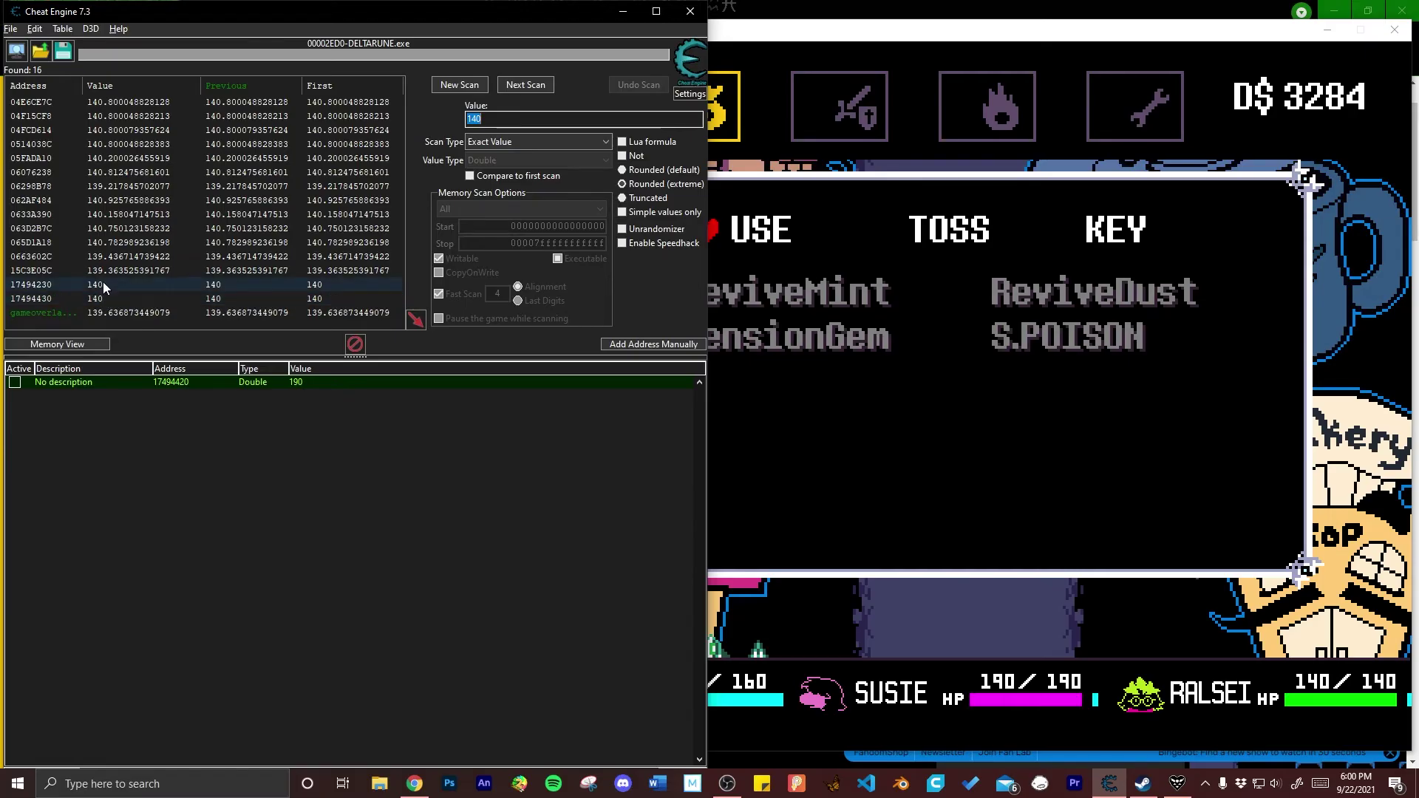
pyautogui.doubleClick(83, 381)
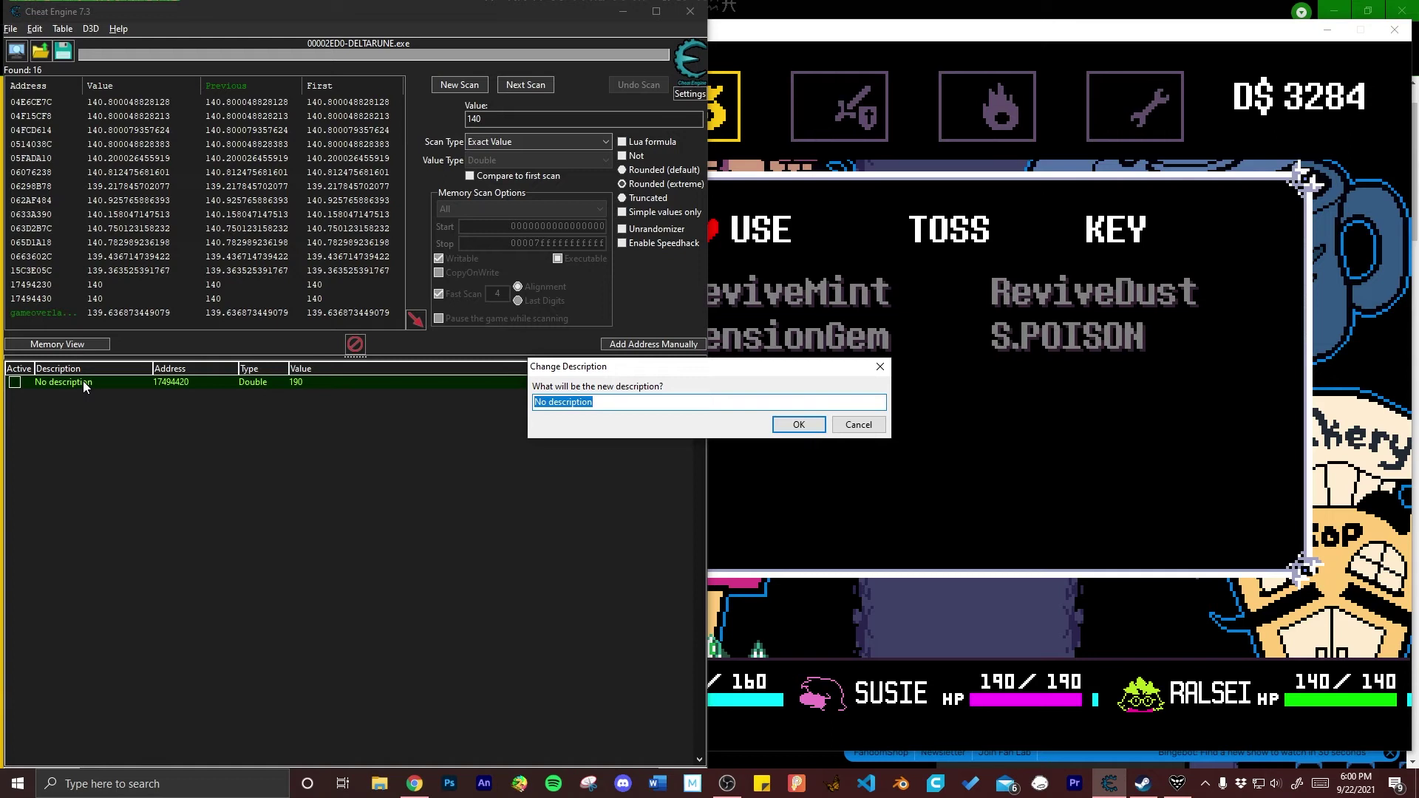
pyautogui.write('susie health')
pyautogui.click(790, 428)
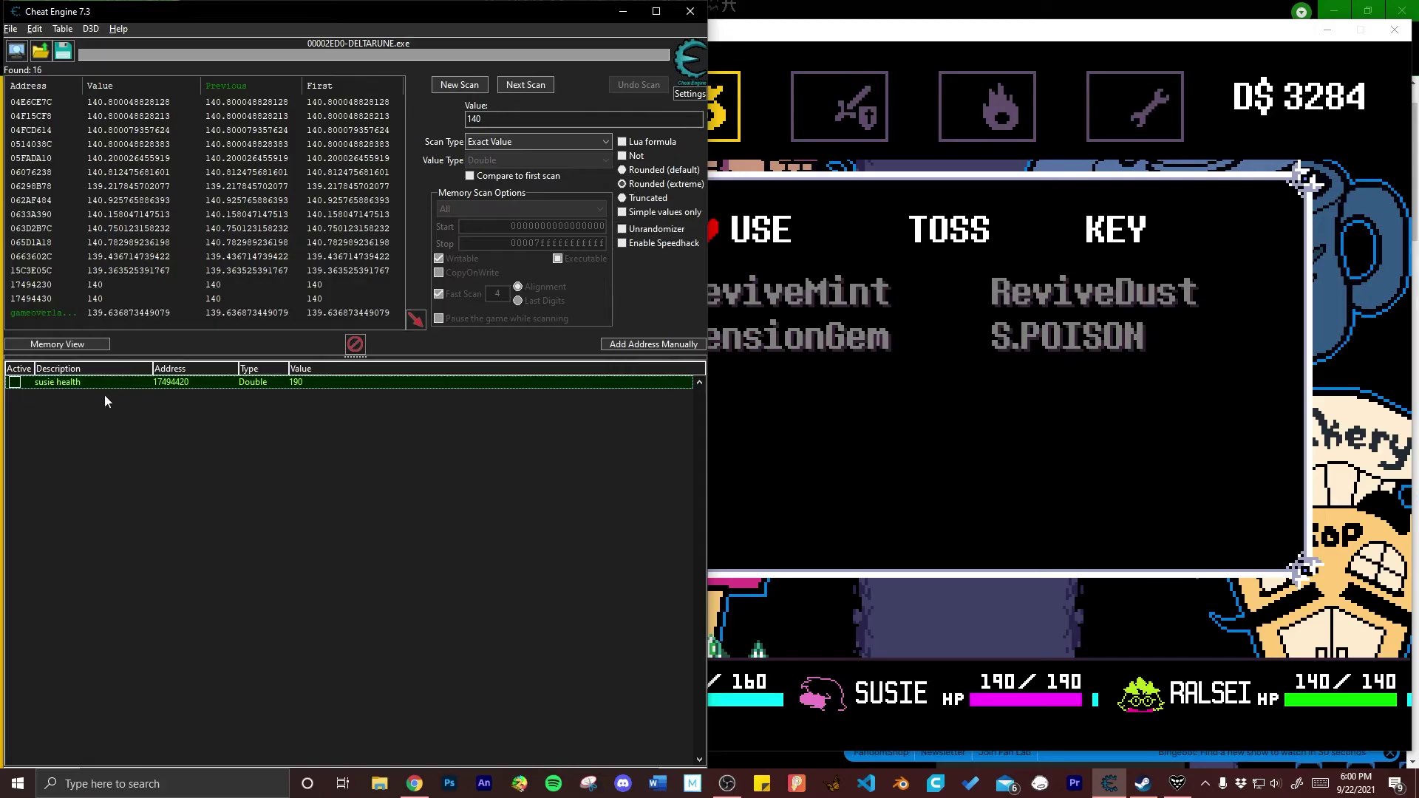
# Step: Switch to the DELTARUNE game and use the remaining S.POISON on Ralsei
pyautogui.hotkey('alt', 'Tab')
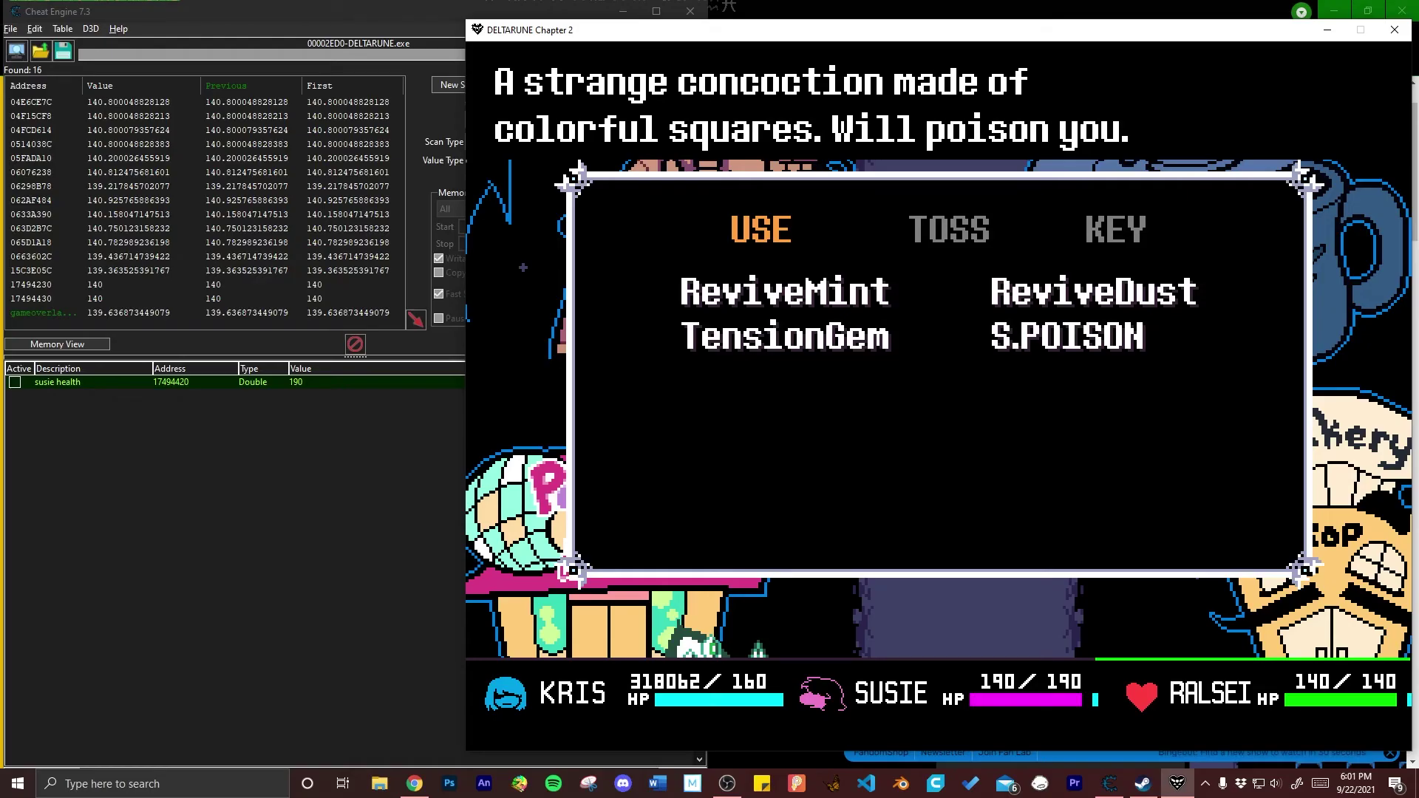
pyautogui.press('z')
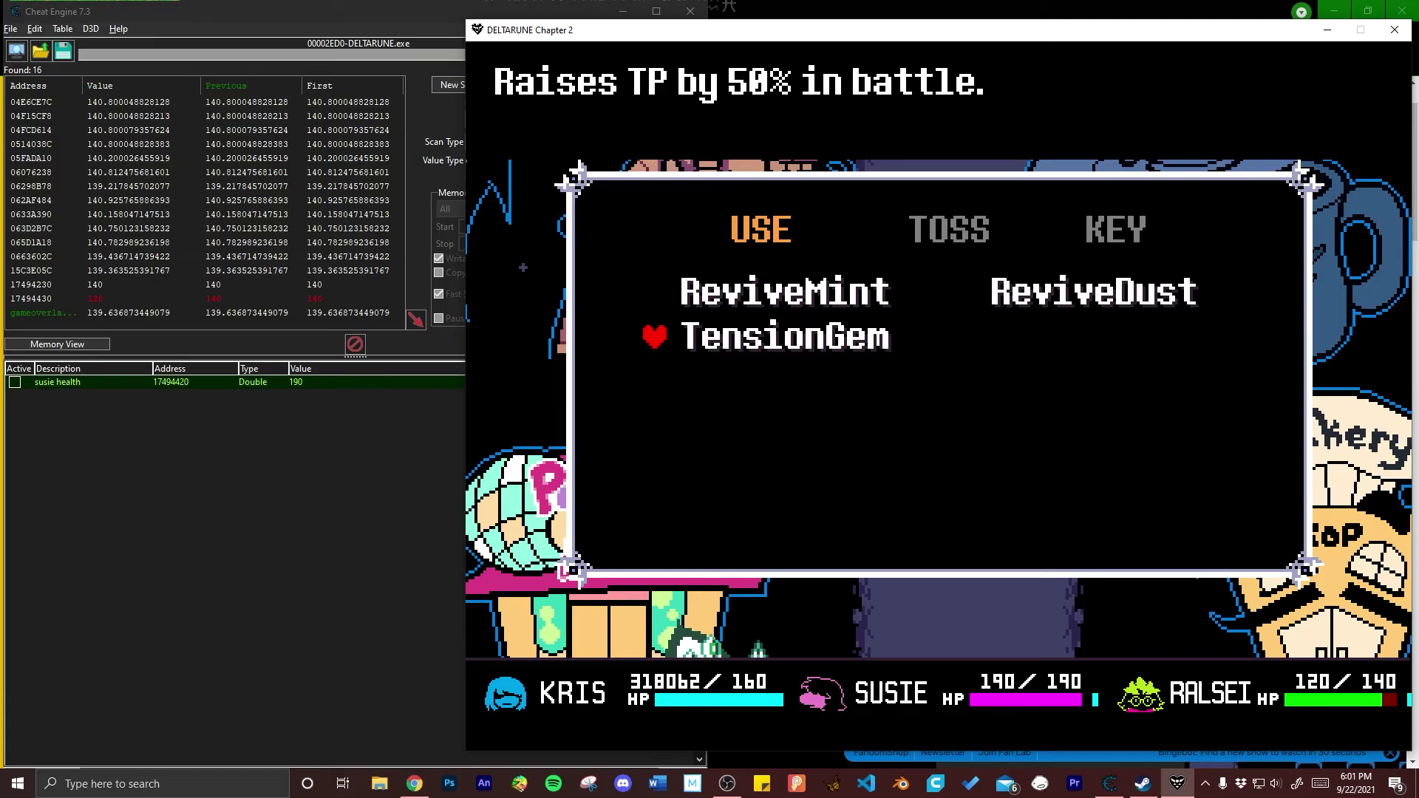
# Step: Back in Cheat Engine, add the scan result that changed (17494430) to the address list
pyautogui.click(178, 448)
pyautogui.click(100, 299)
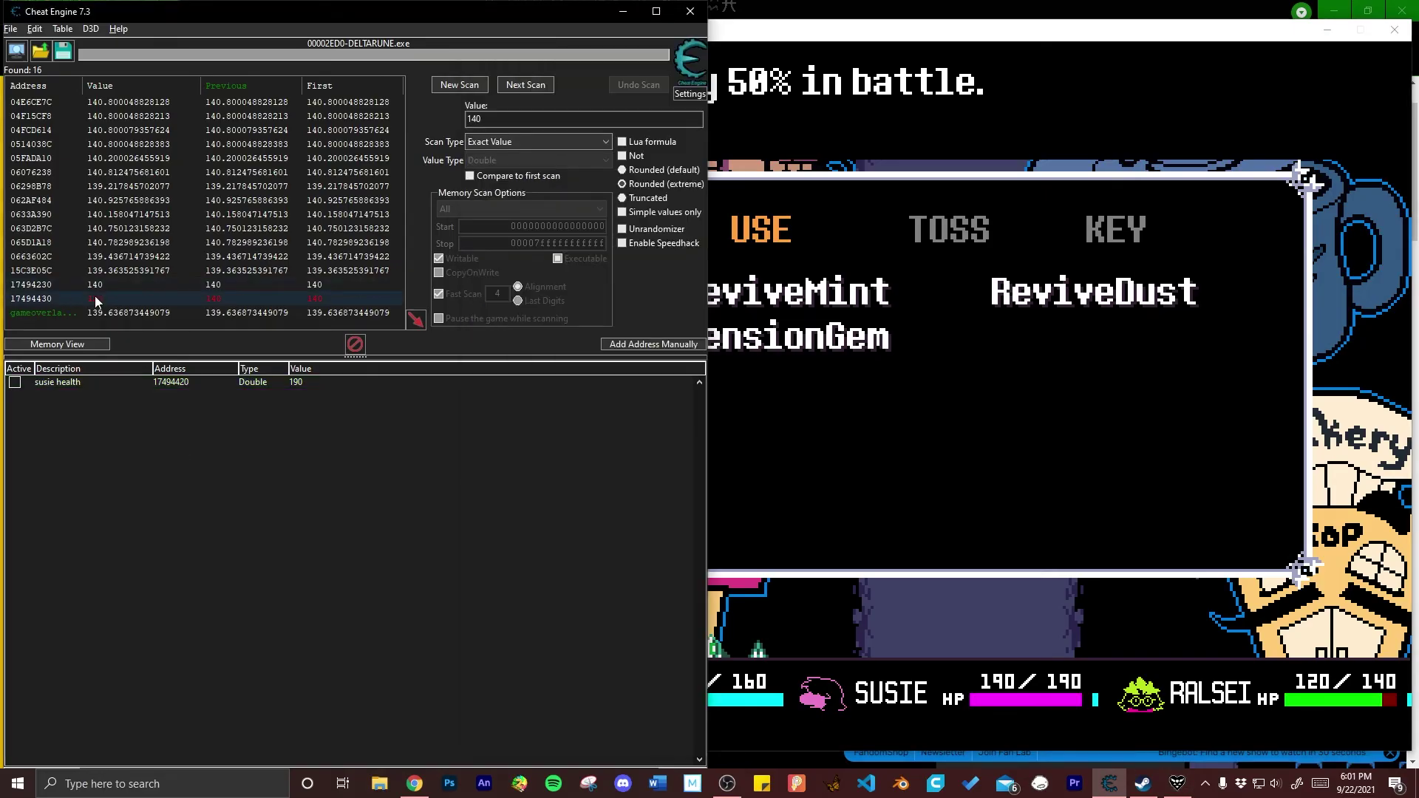
pyautogui.doubleClick(100, 298)
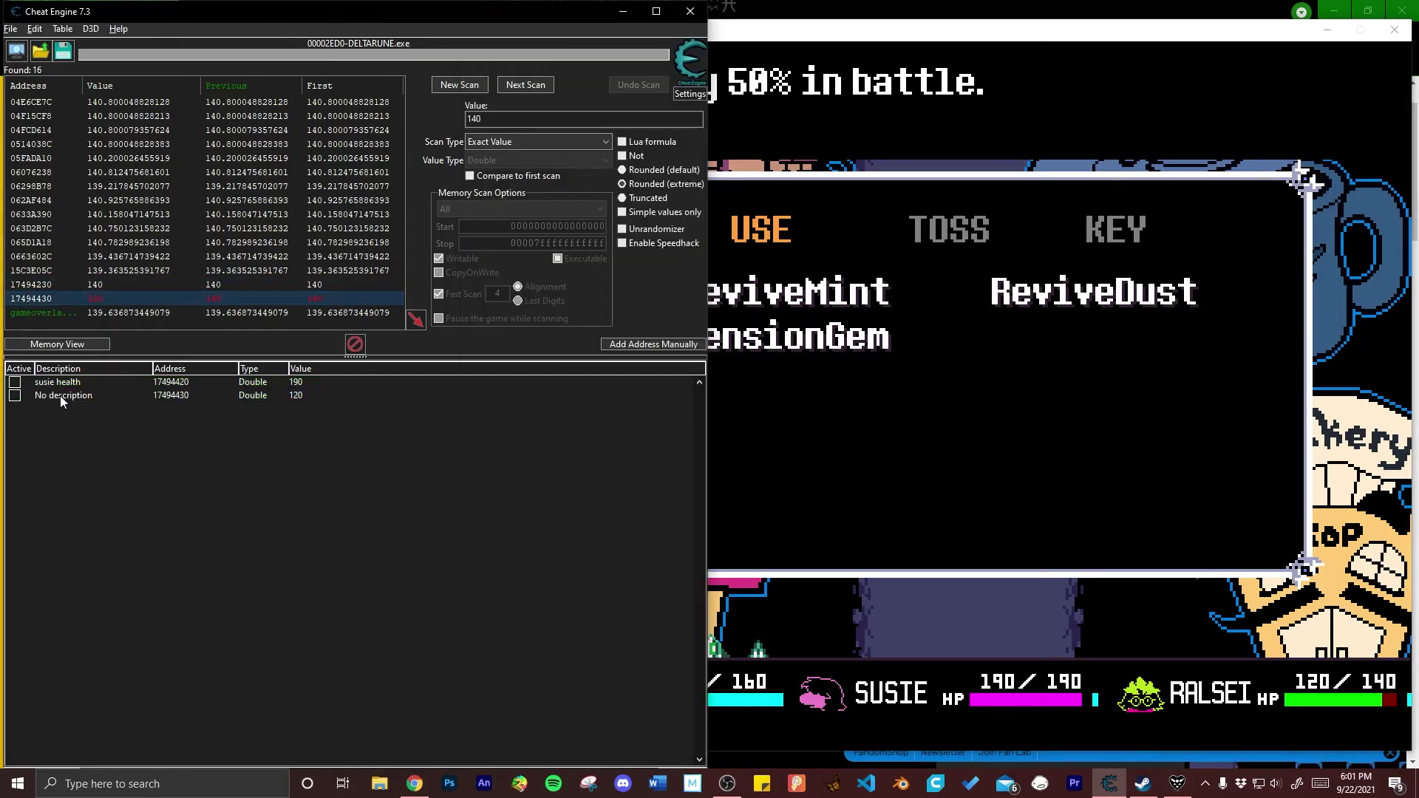
# Step: Rename the description of the saved address 17494430 to "ralsei health"
pyautogui.doubleClick(73, 398)
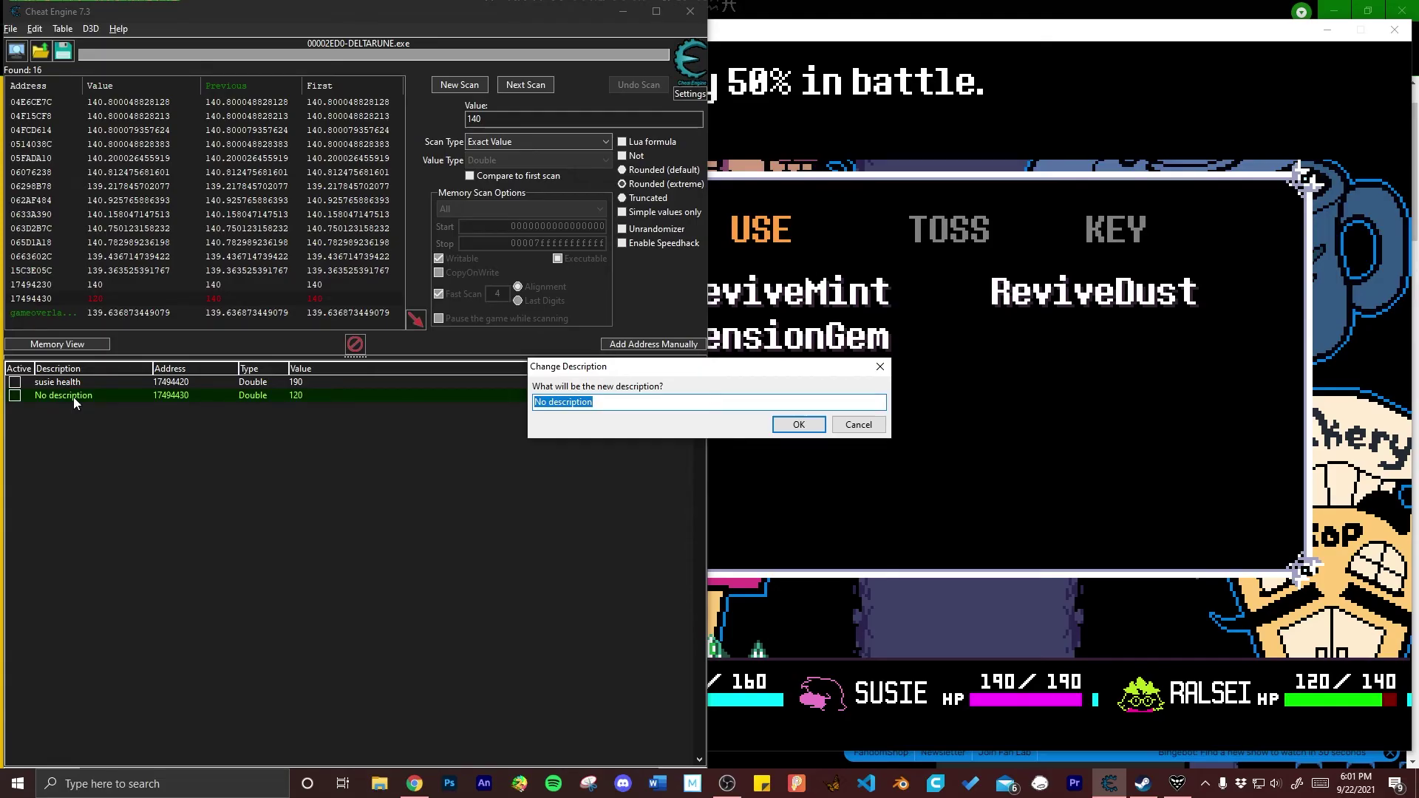
pyautogui.write('ralsei')
pyautogui.press('Return')
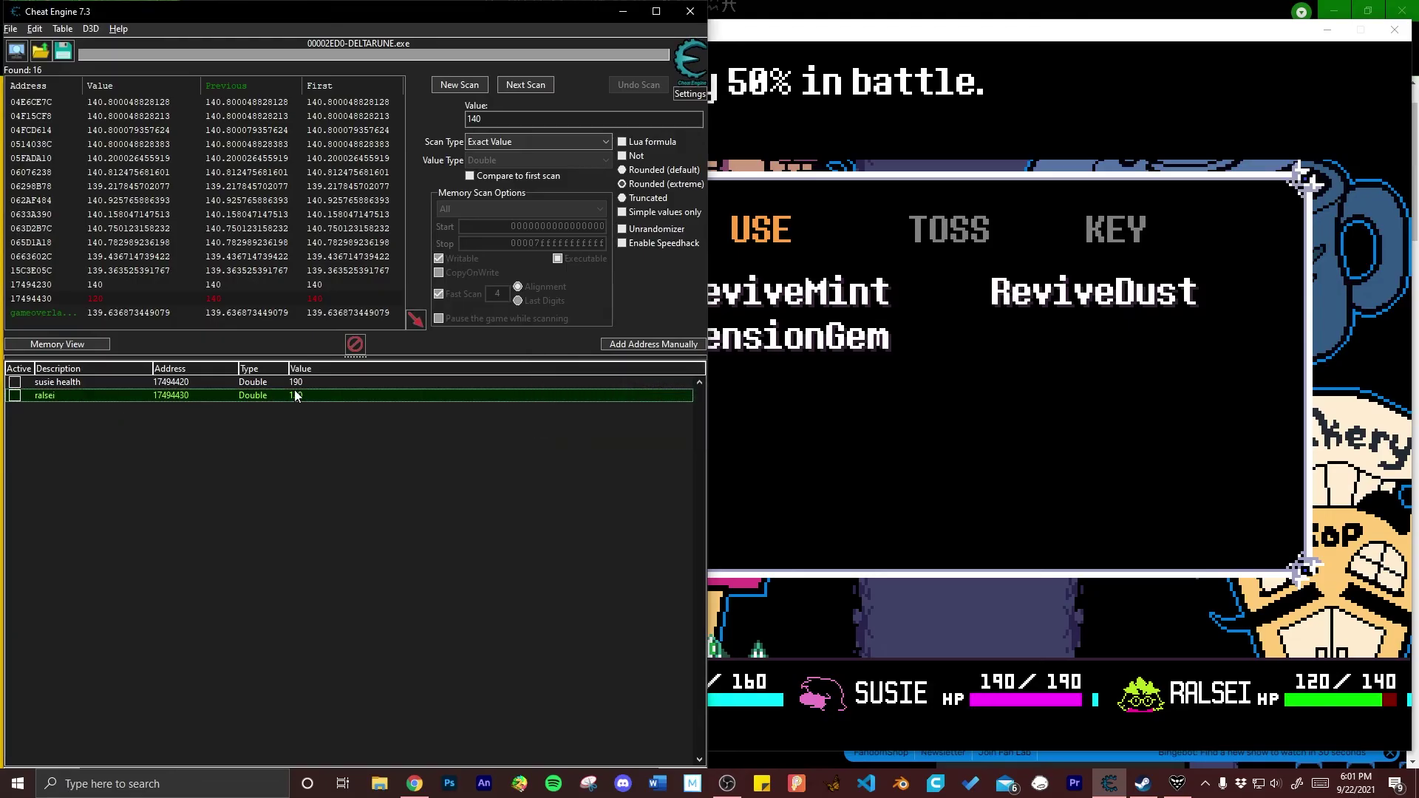
pyautogui.doubleClick(64, 393)
pyautogui.write('health')
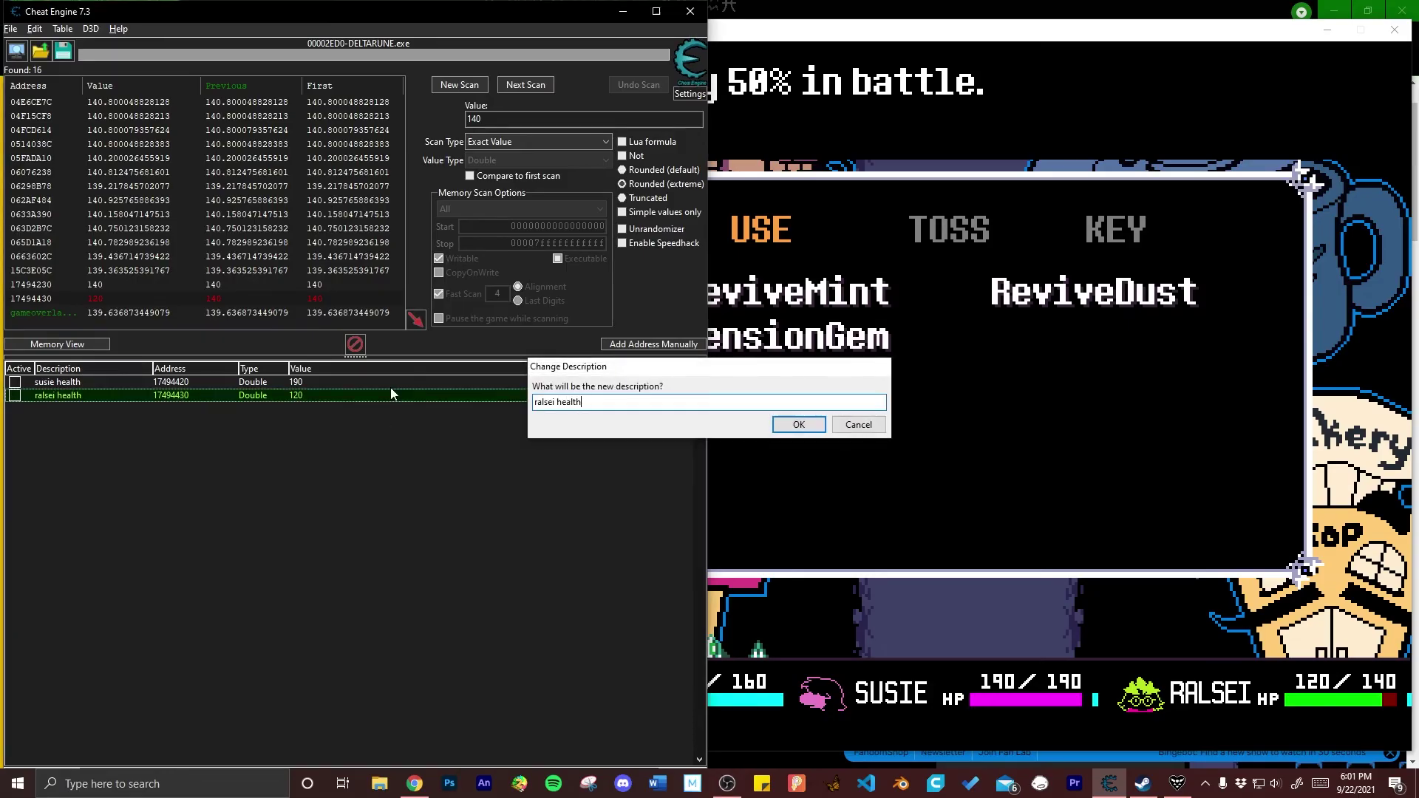
pyautogui.press('Return')
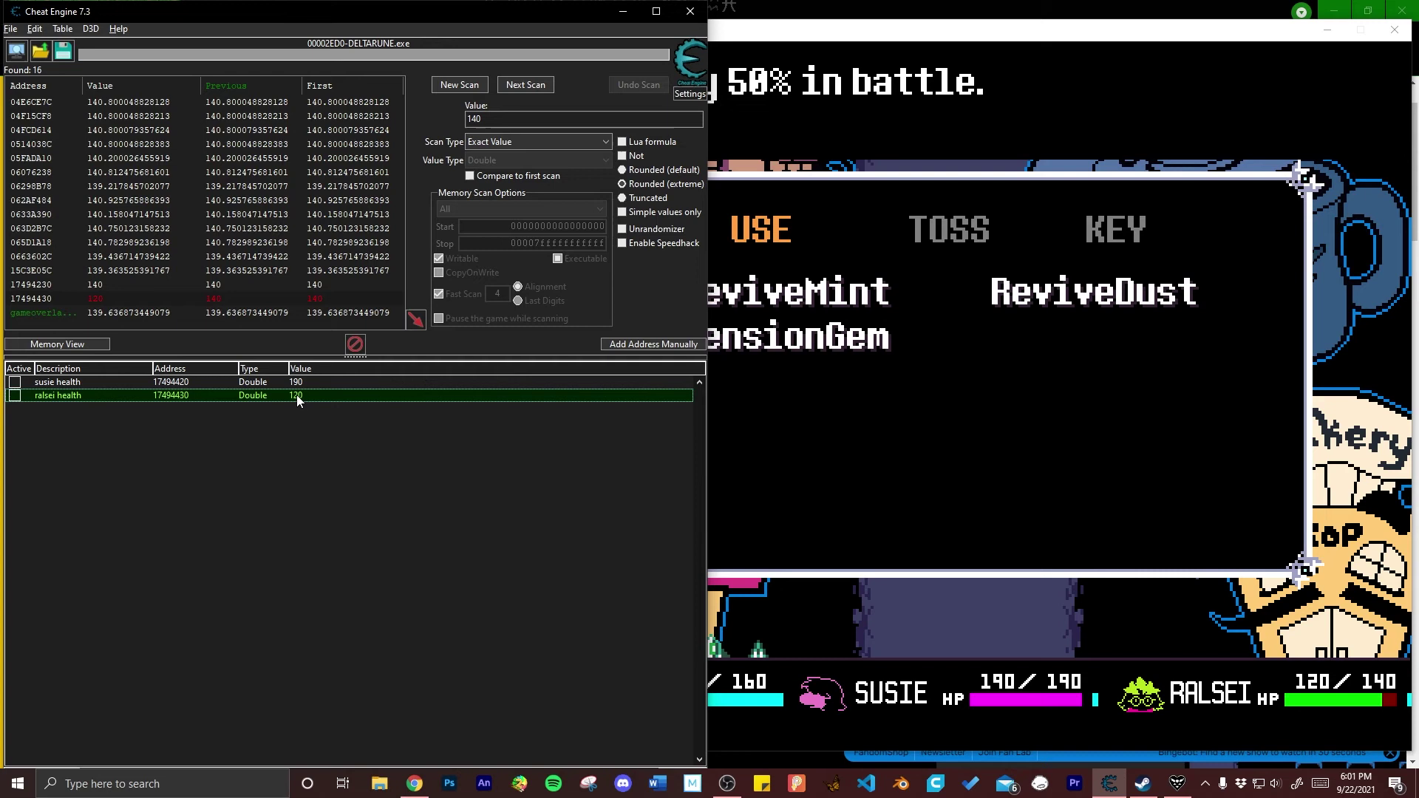
# Step: Set the value of the "ralsei health" entry to 140
pyautogui.doubleClick(295, 394)
pyautogui.write('140')
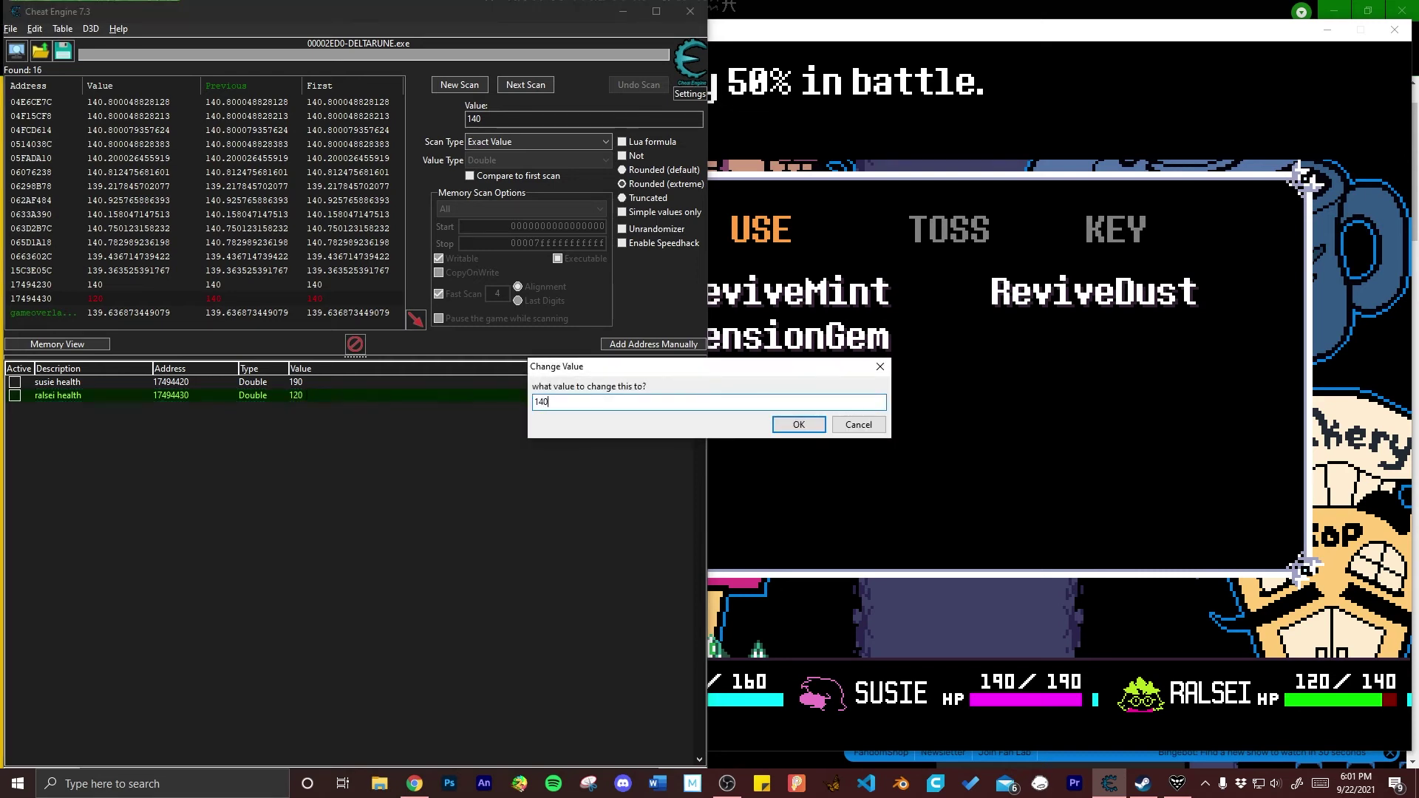
pyautogui.press('Return')
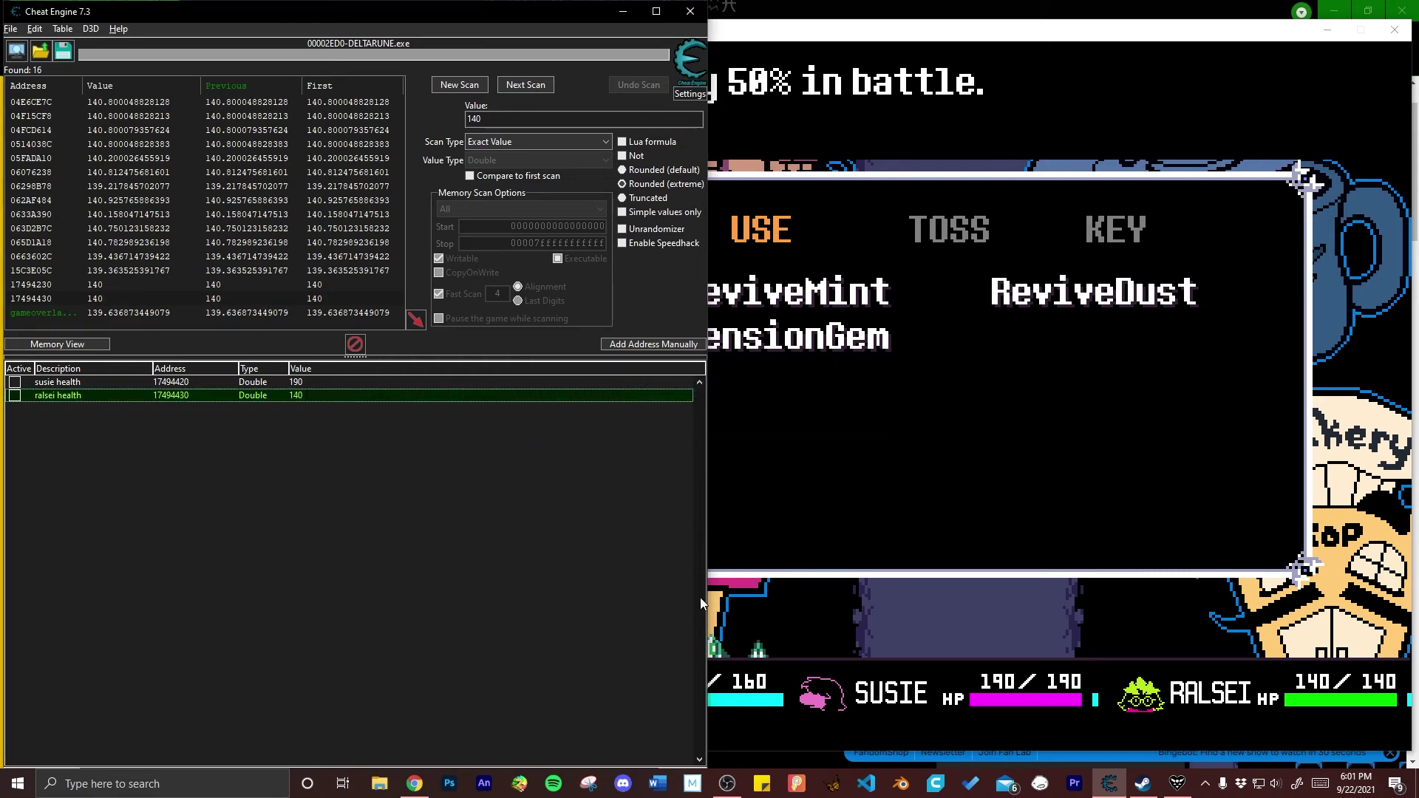
# Step: Start a new scan, check Kris's current HP in the game and search for the exact Double value 318062
pyautogui.doubleClick(476, 118)
pyautogui.click(452, 85)
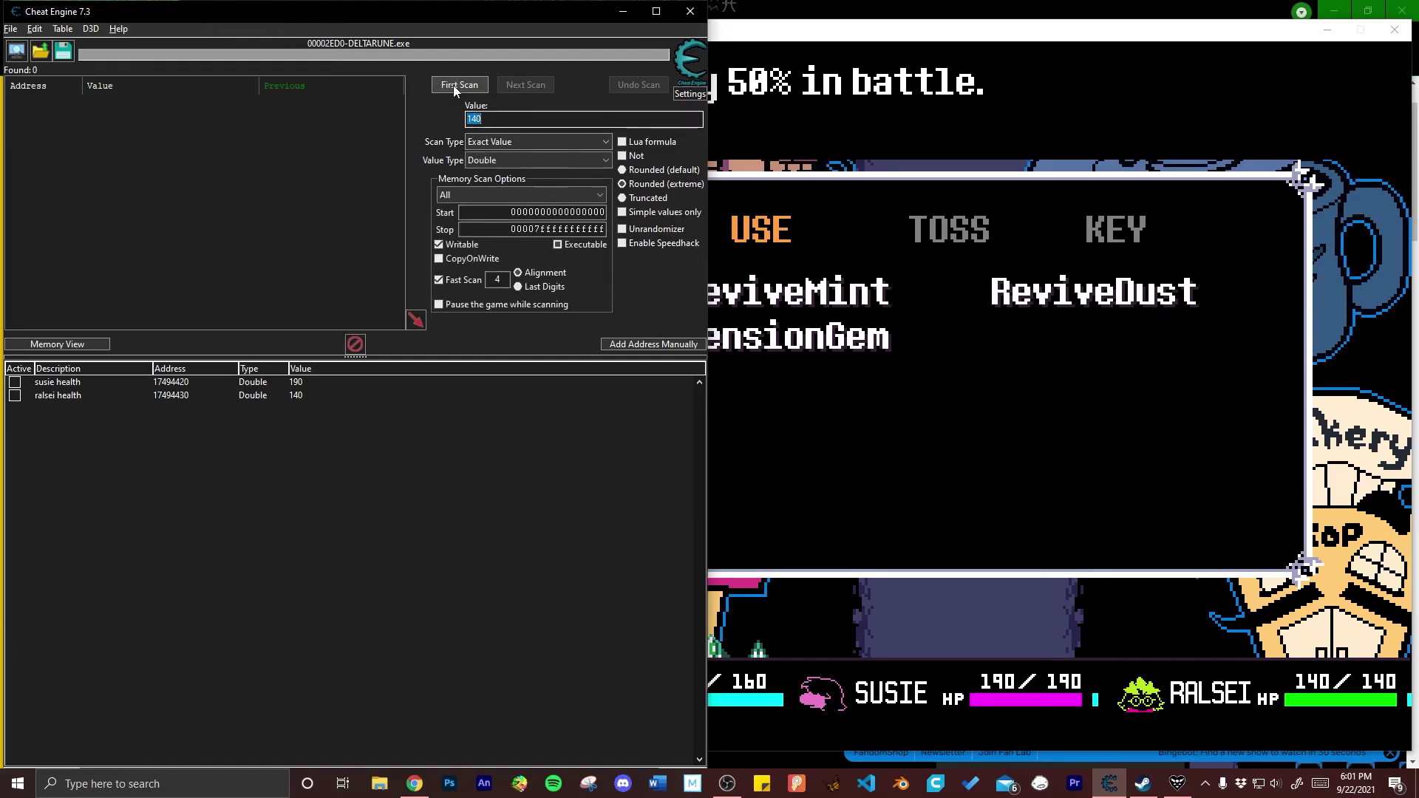
pyautogui.hotkey('alt', 'Tab')
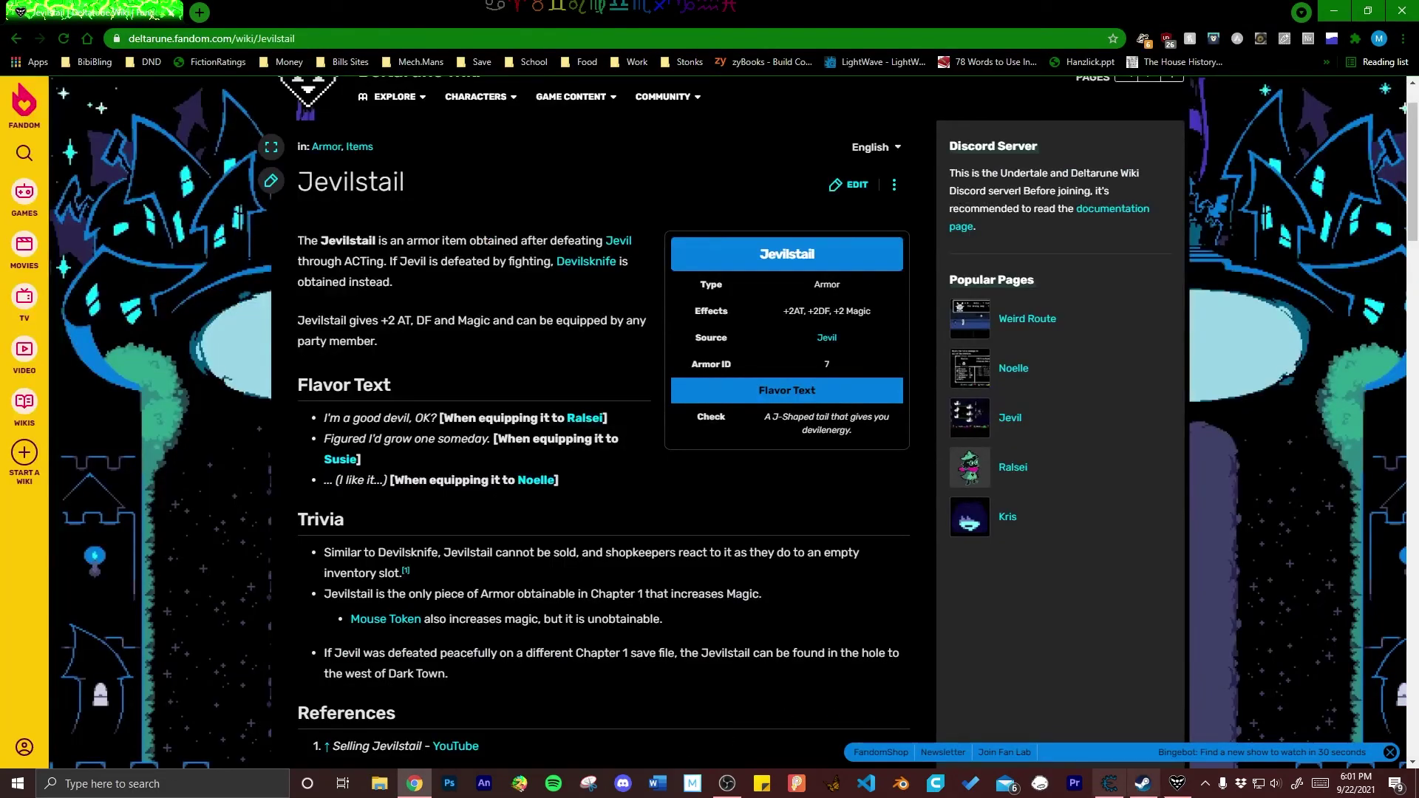
pyautogui.click(1111, 783)
pyautogui.click(1113, 783)
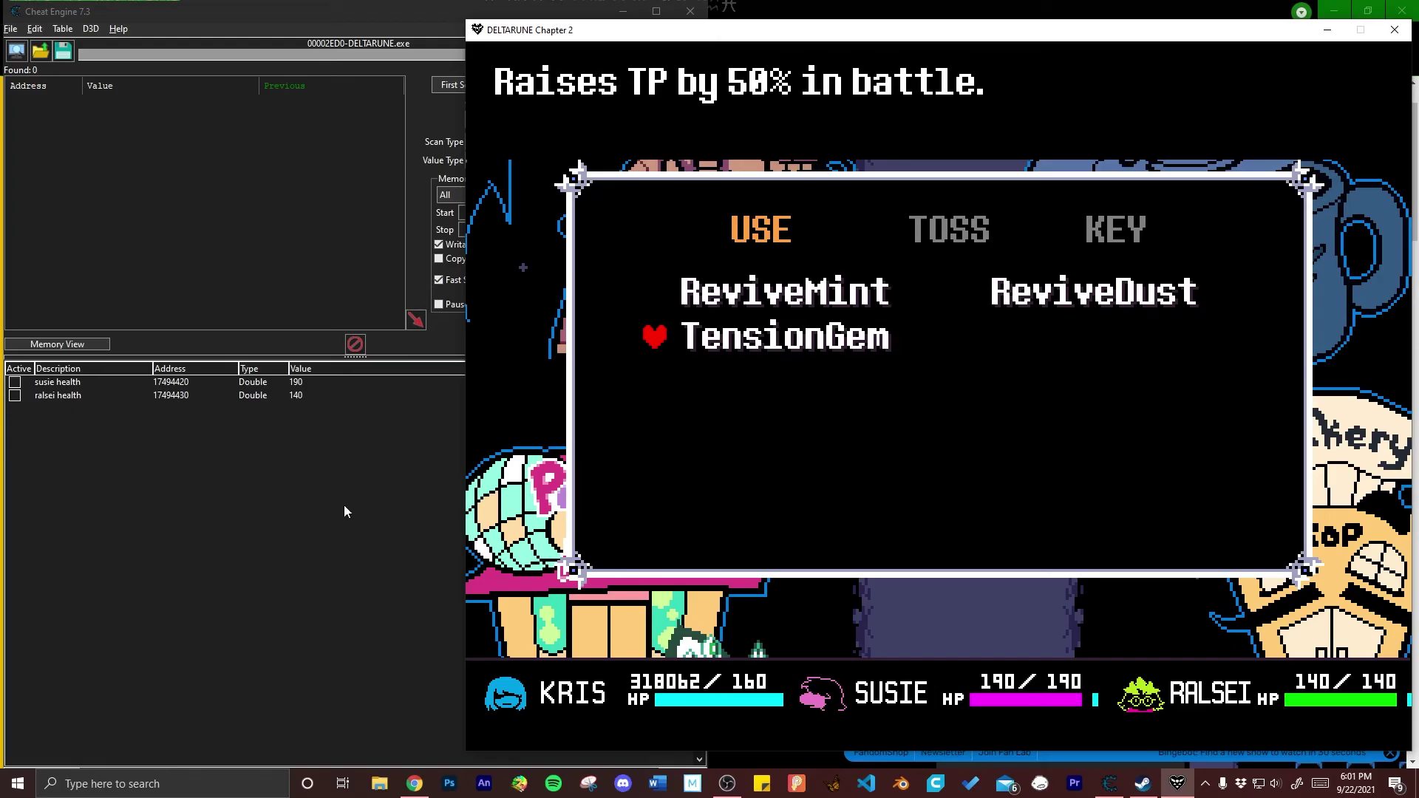
pyautogui.click(251, 475)
pyautogui.doubleClick(468, 118)
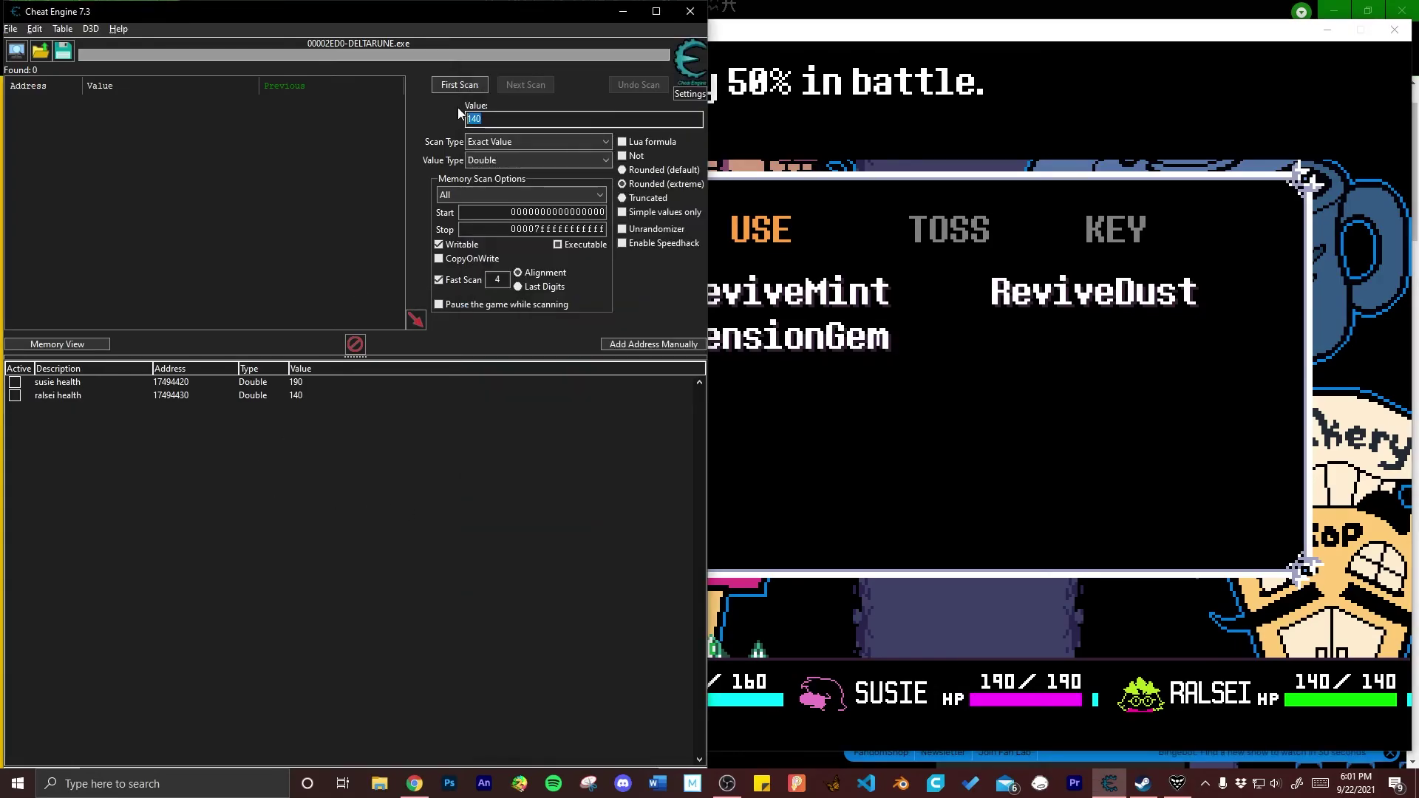
pyautogui.write('318062')
pyautogui.click(459, 82)
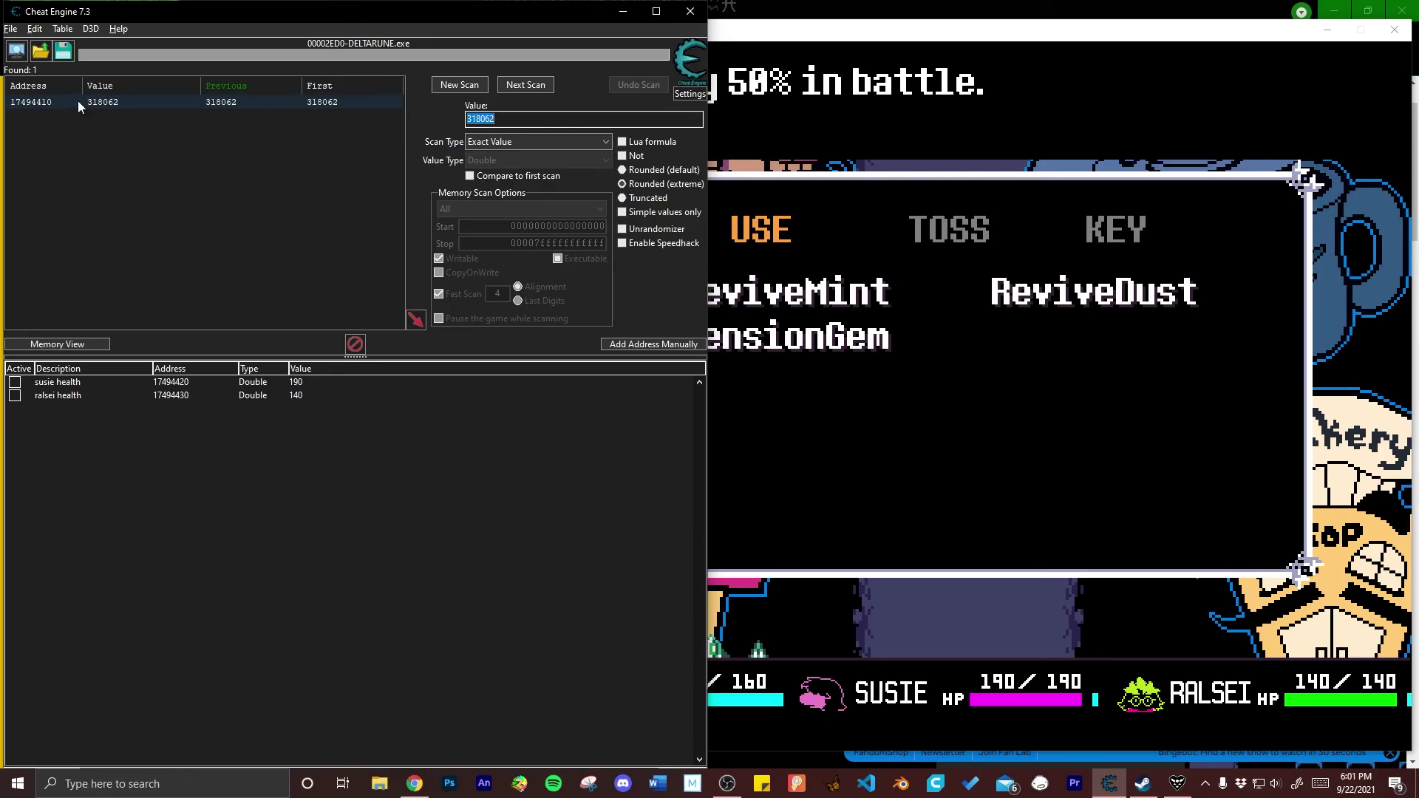
# Step: Add the found address 17494410 to the address list and rename its description to "kris health"
pyautogui.doubleClick(75, 101)
pyautogui.doubleClick(80, 409)
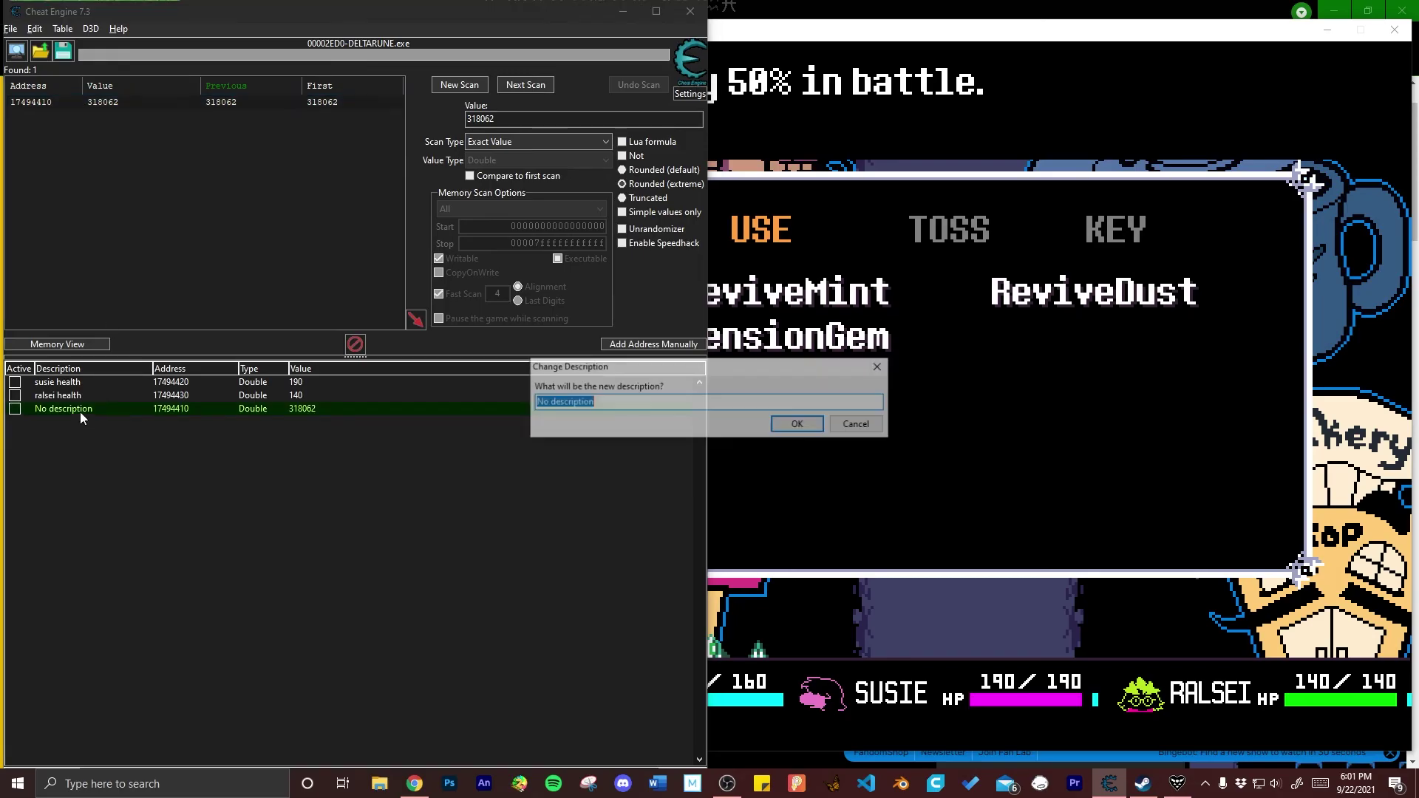
pyautogui.write('kris ')
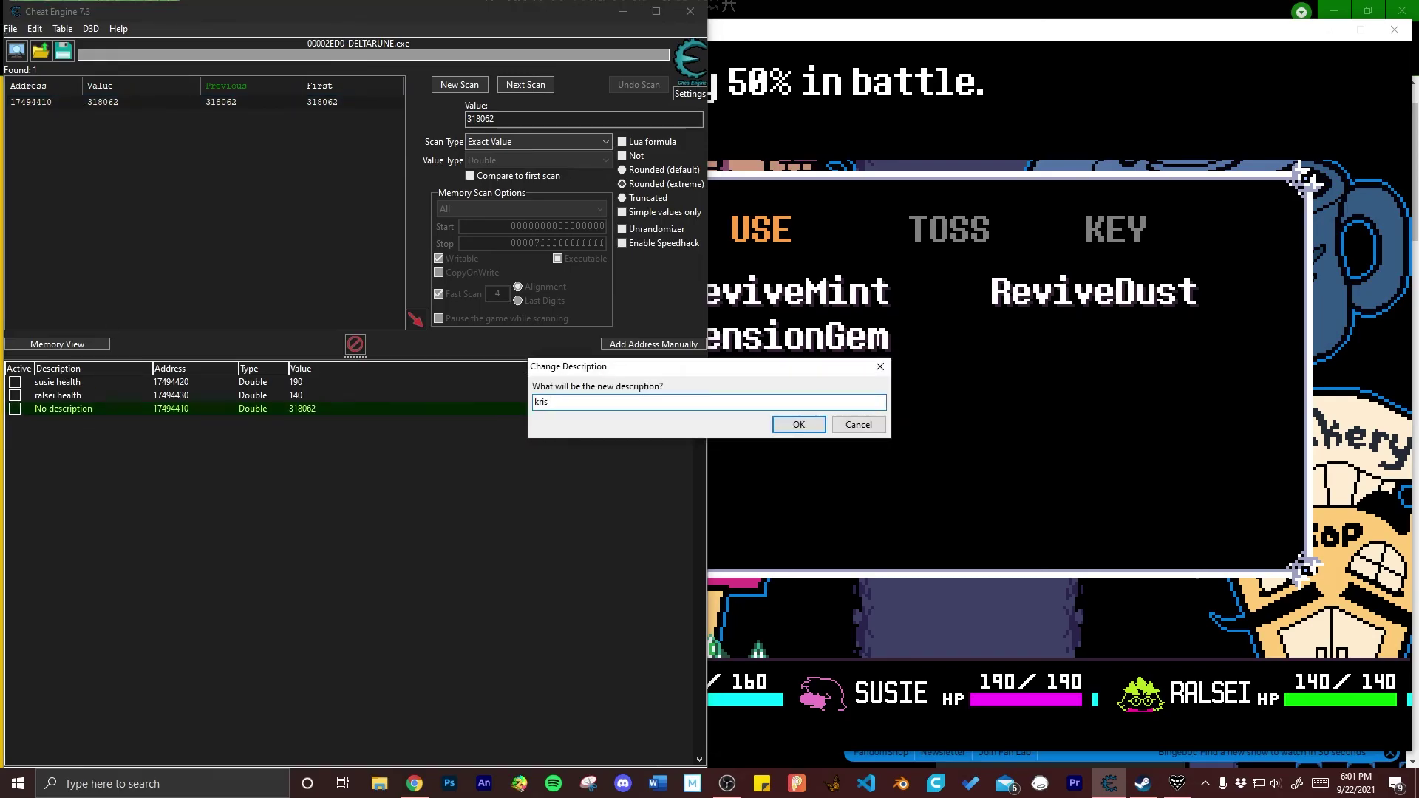
pyautogui.write('health')
pyautogui.press('Return')
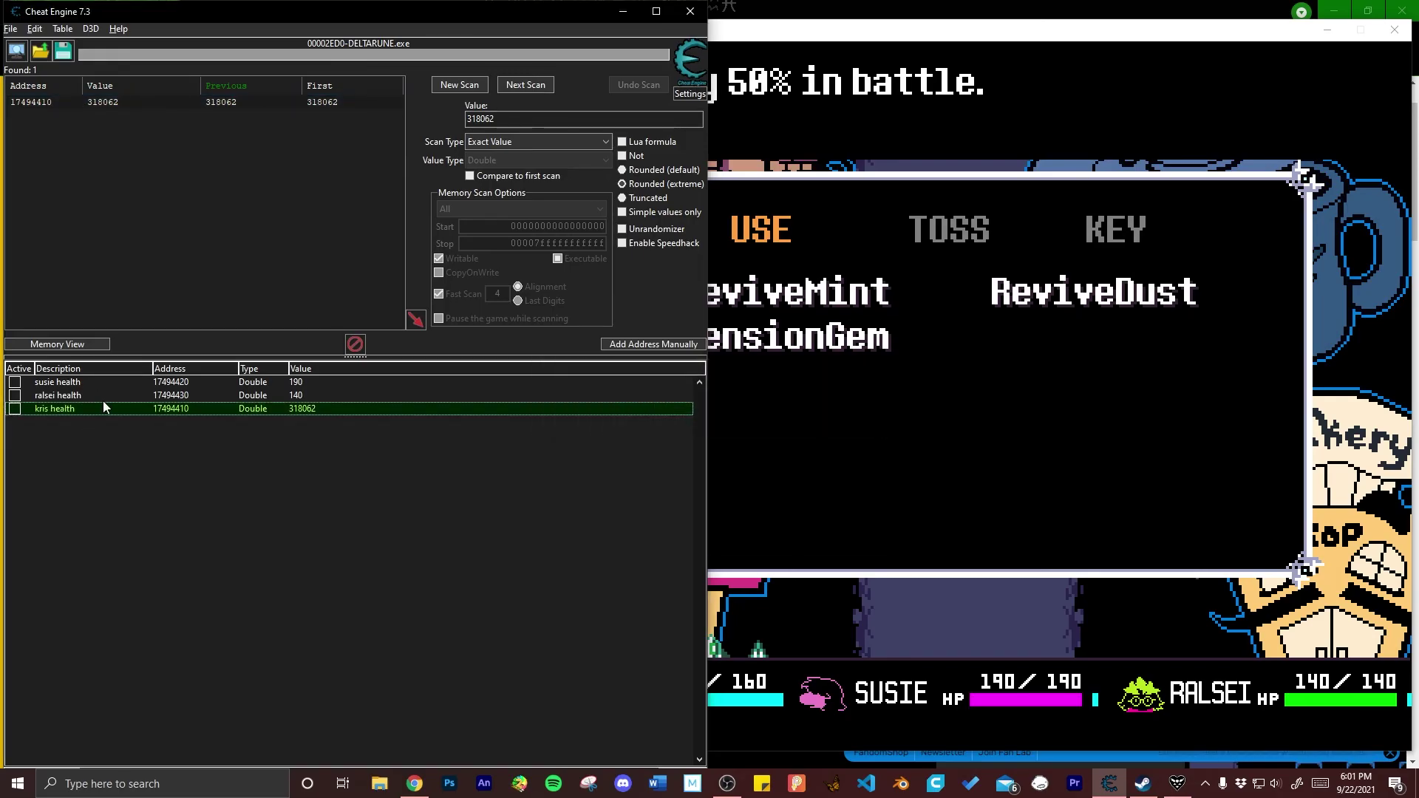
# Step: Set the value of the "kris health" entry to 160
pyautogui.doubleClick(305, 409)
pyautogui.write('160')
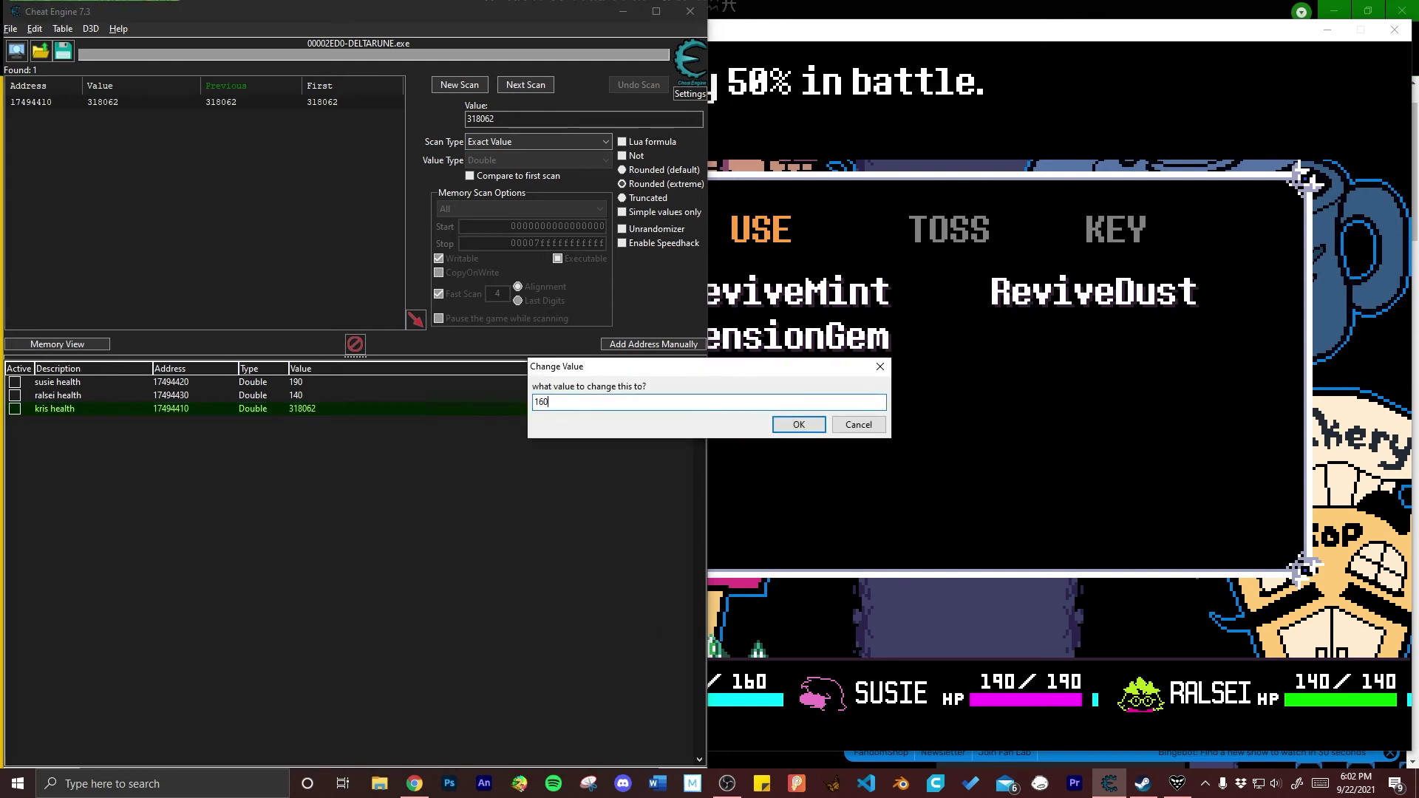
pyautogui.press('Return')
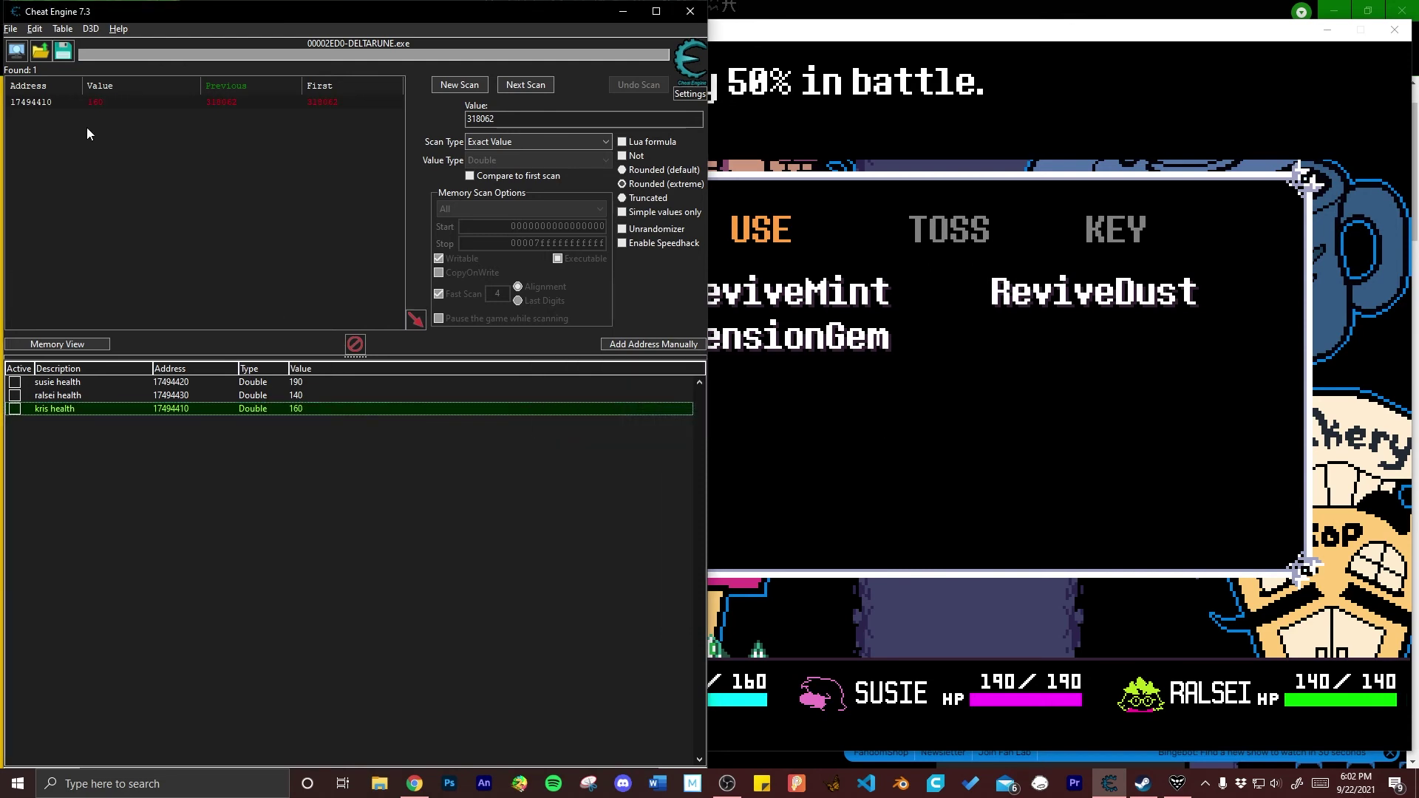
pyautogui.click(69, 101)
pyautogui.click(15, 29)
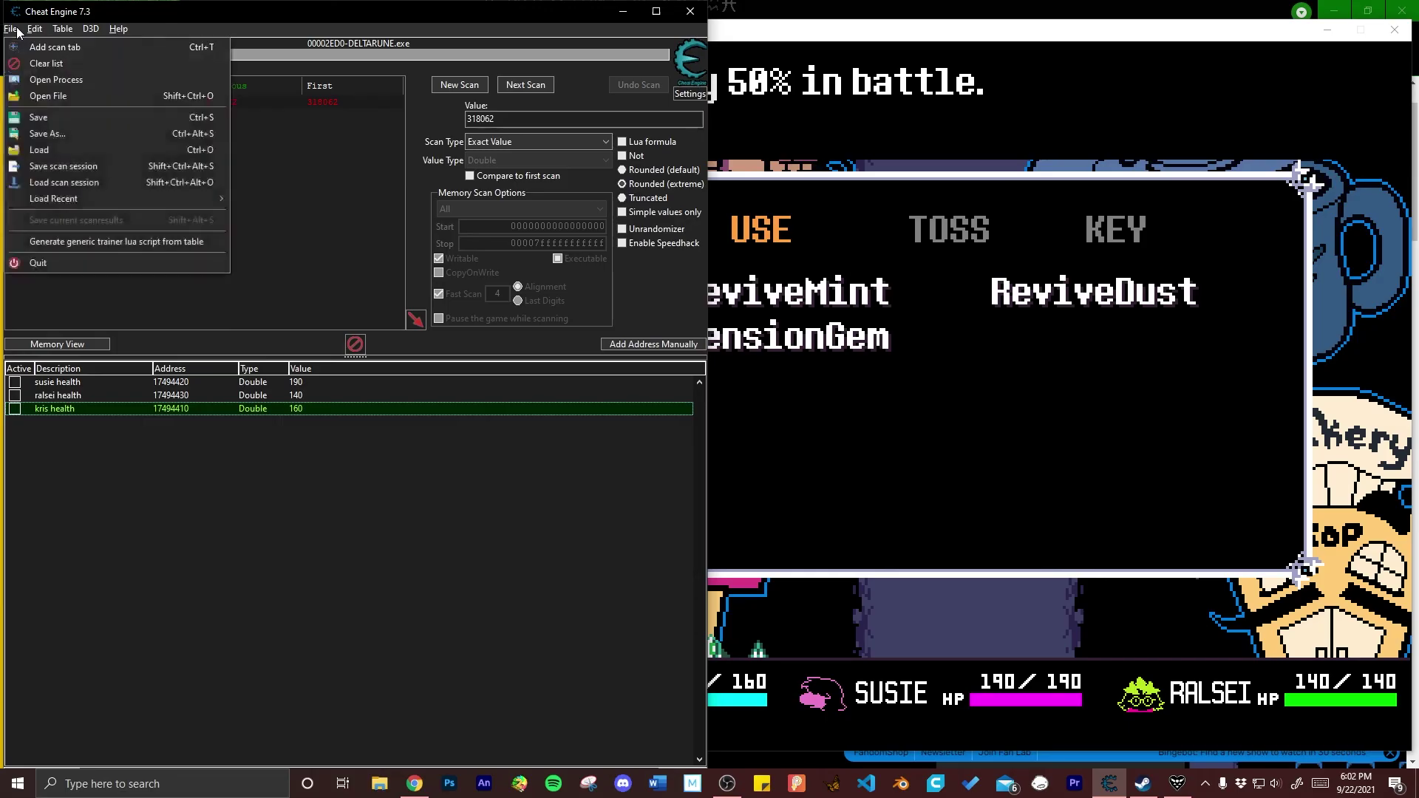
pyautogui.click(86, 119)
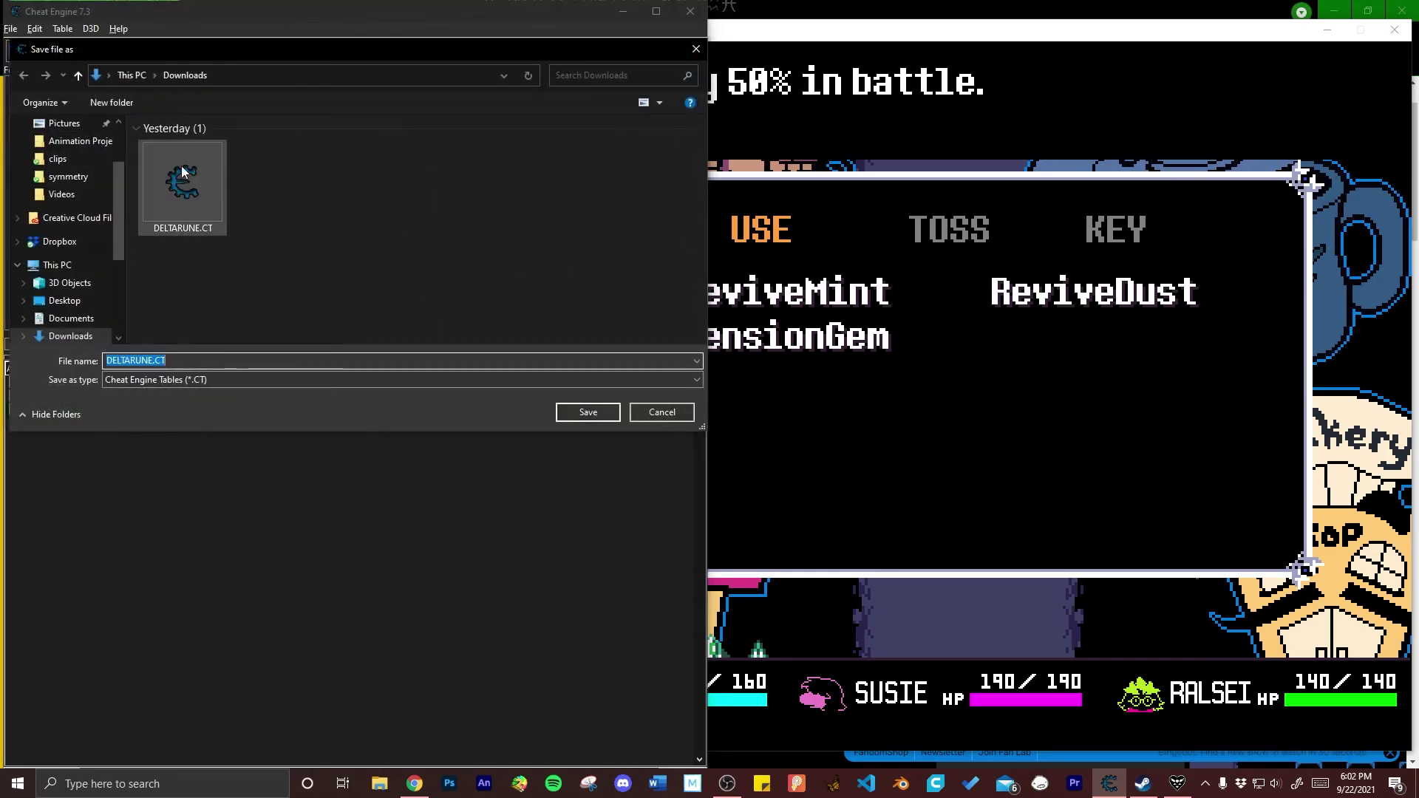
pyautogui.click(646, 414)
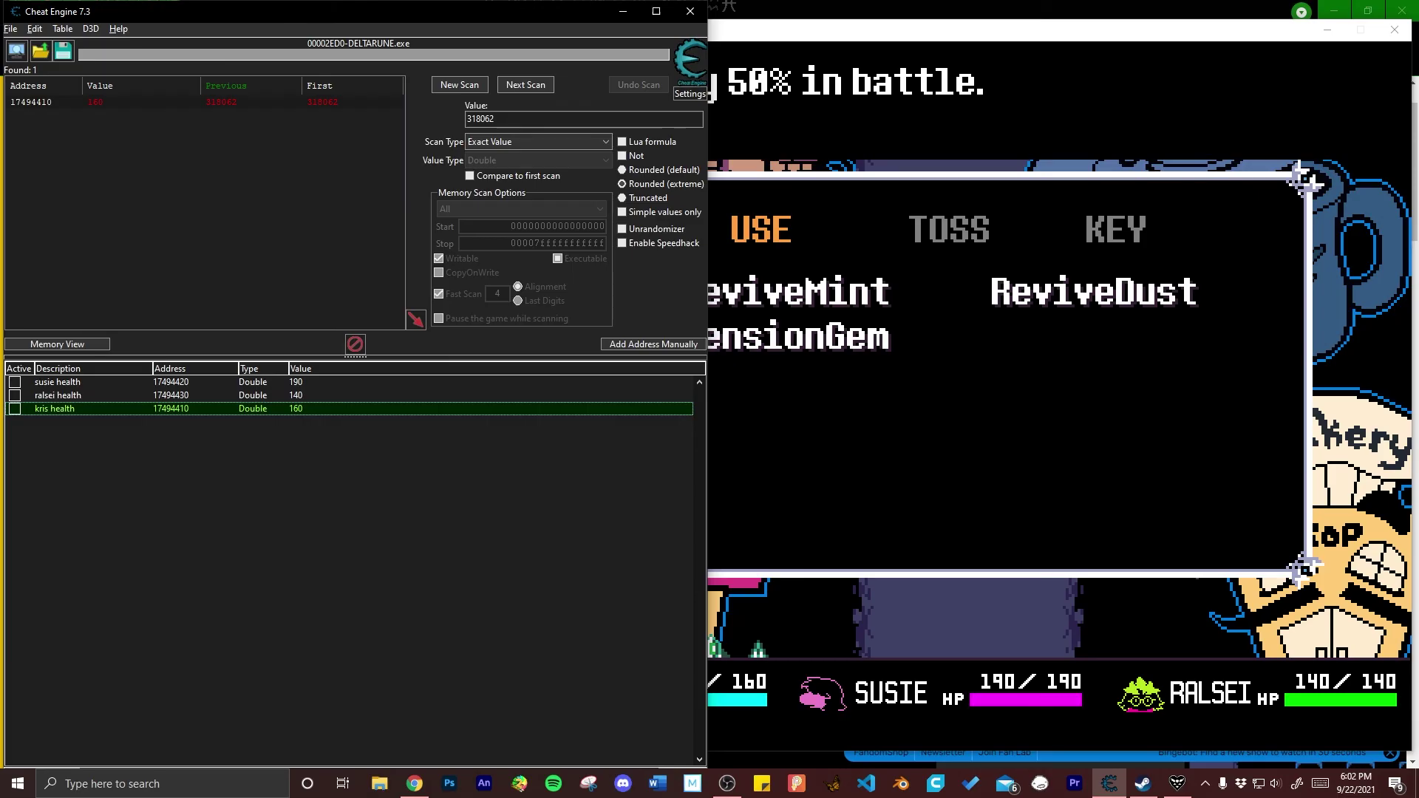
# Step: Switch to the DELTARUNE game, examine Kris's stats on the Power page, and return to Cheat Engine
pyautogui.hotkey('alt', 'Tab')
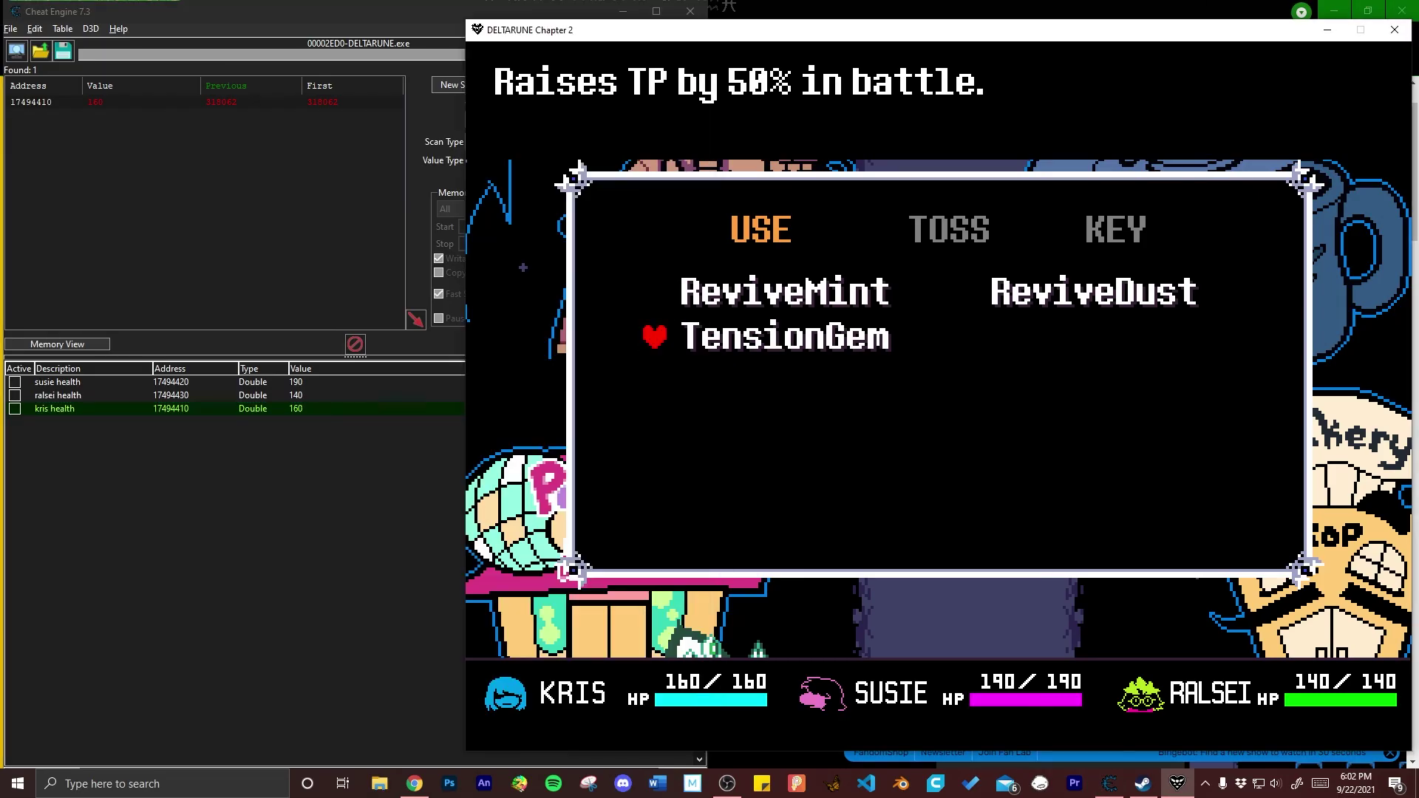
pyautogui.press('x')
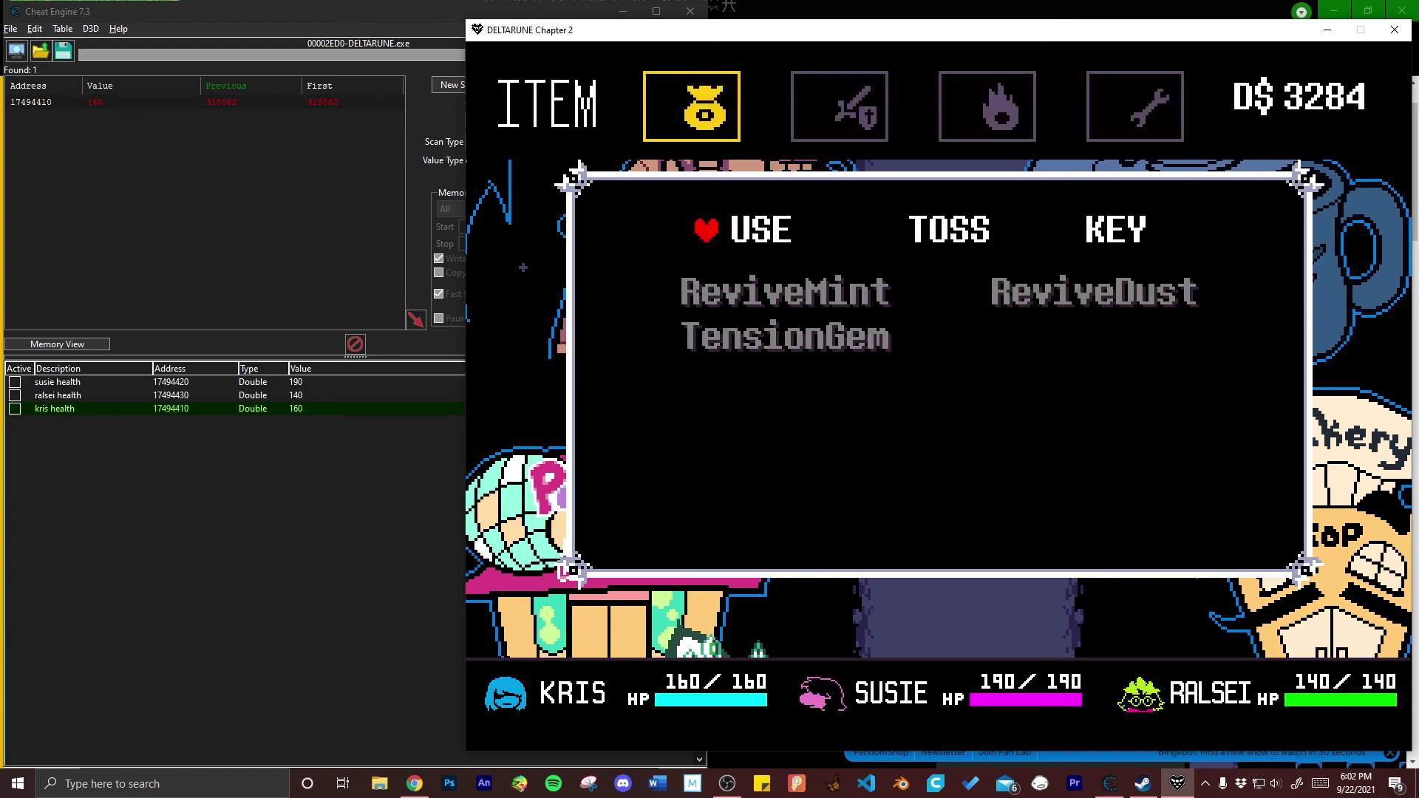
pyautogui.press('Right')
pyautogui.press('x')
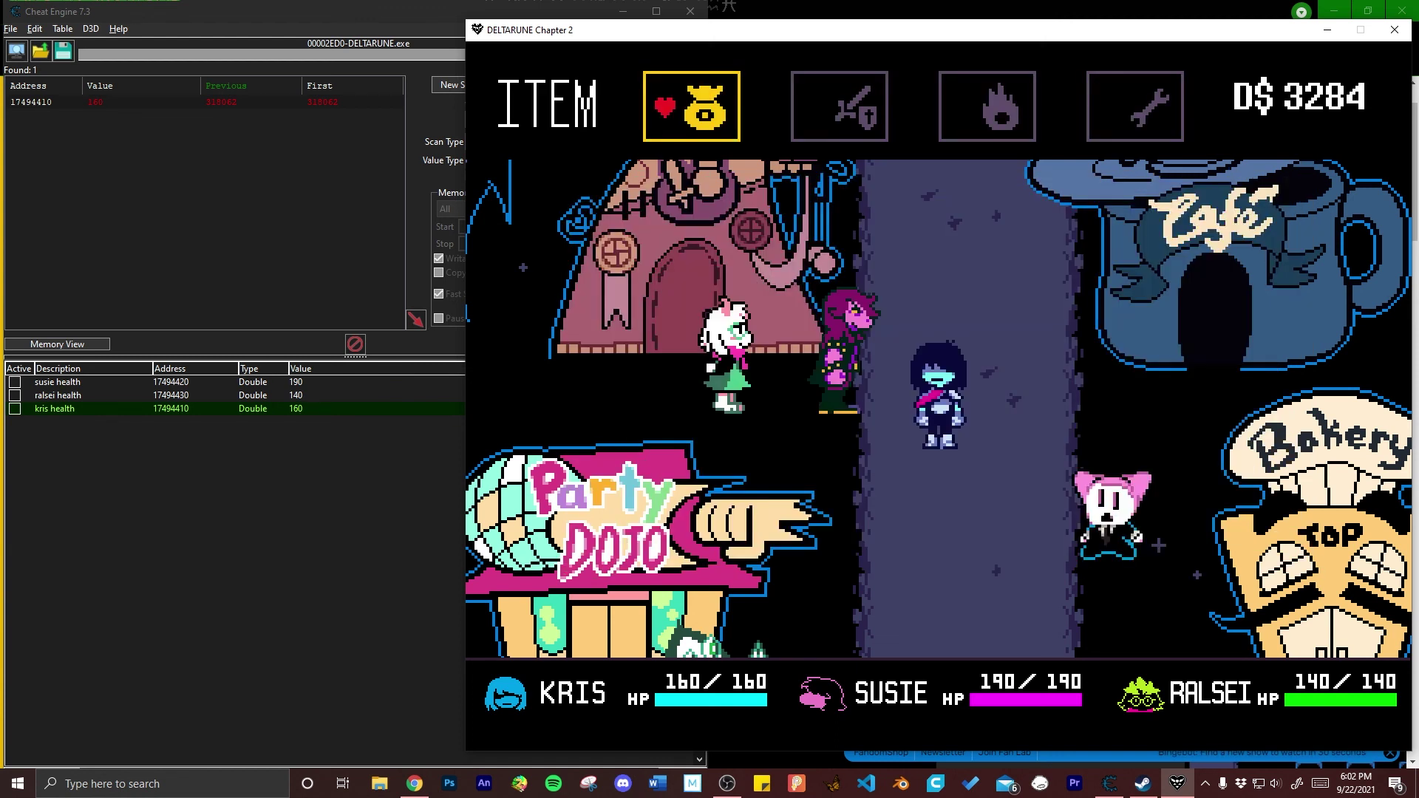
pyautogui.press('Right')
pyautogui.press('Right')
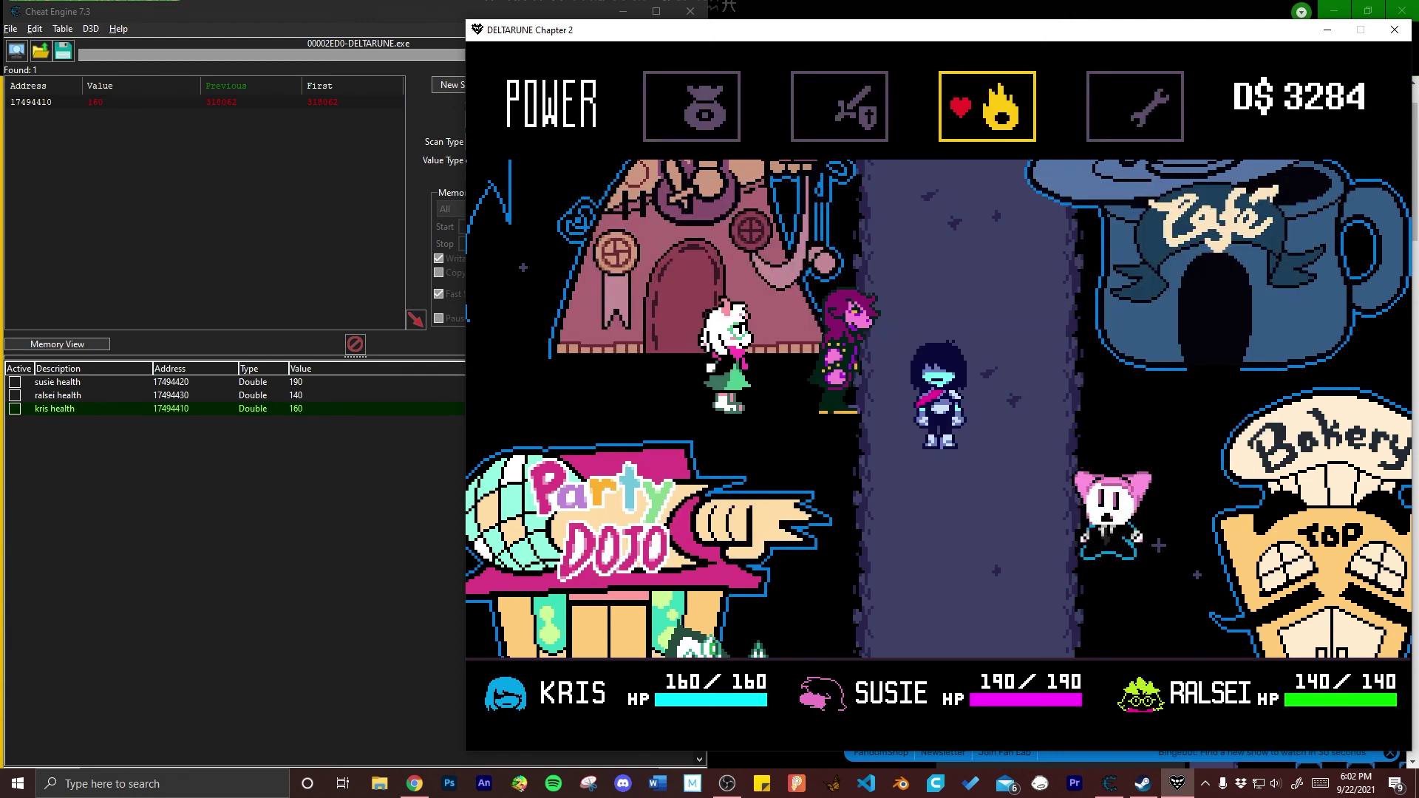
pyautogui.press('z')
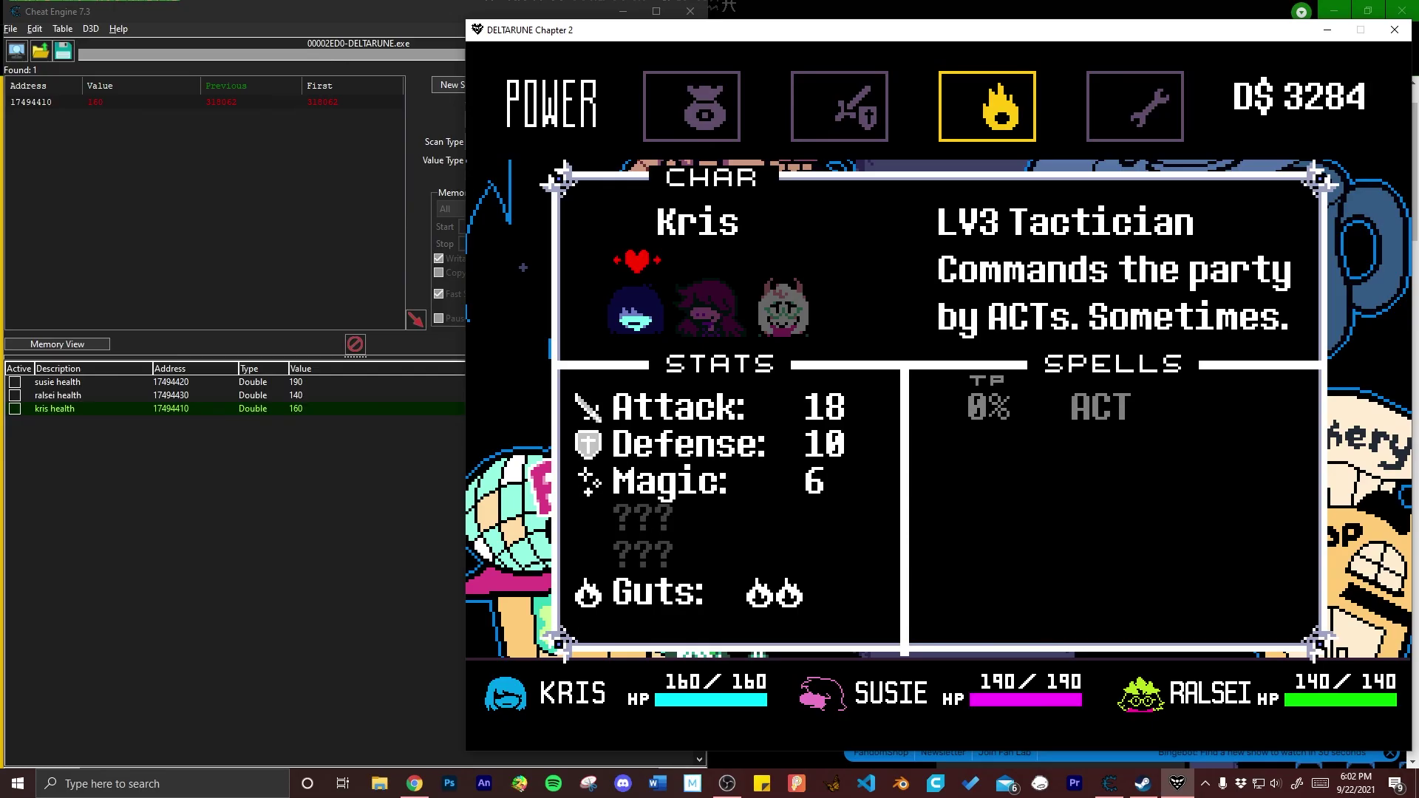
pyautogui.press('x')
pyautogui.press('Right')
pyautogui.press('Left')
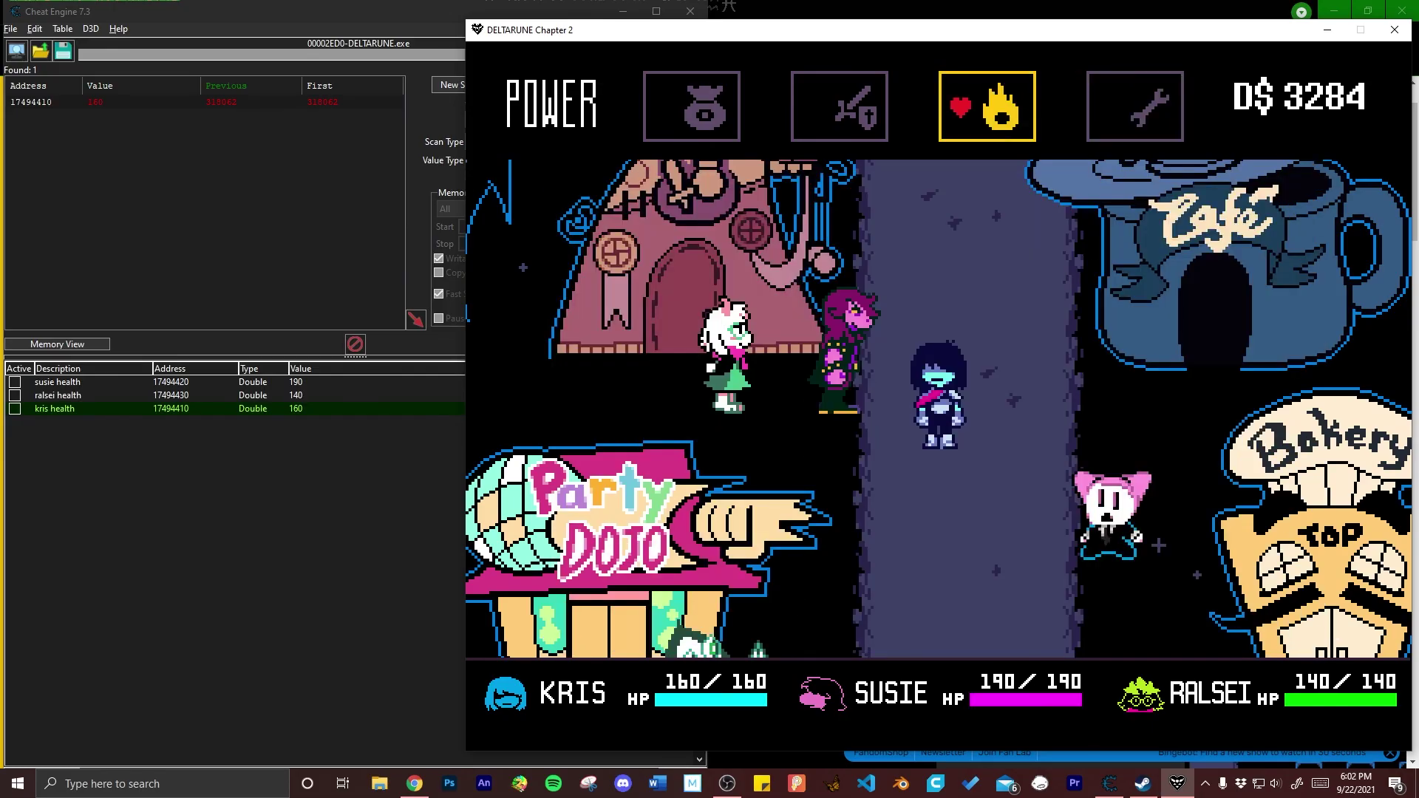
pyautogui.press('Left')
pyautogui.press('Left')
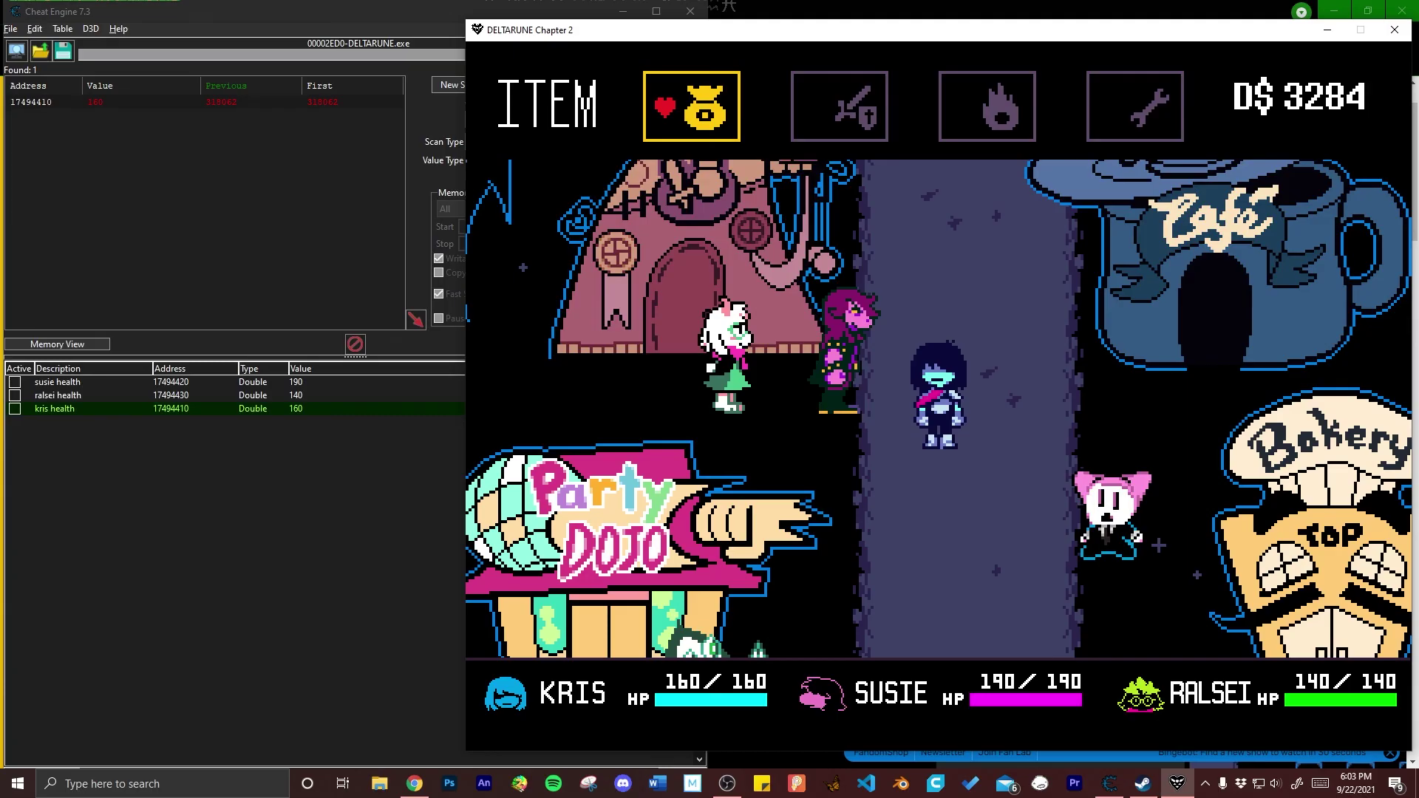
pyautogui.click(365, 527)
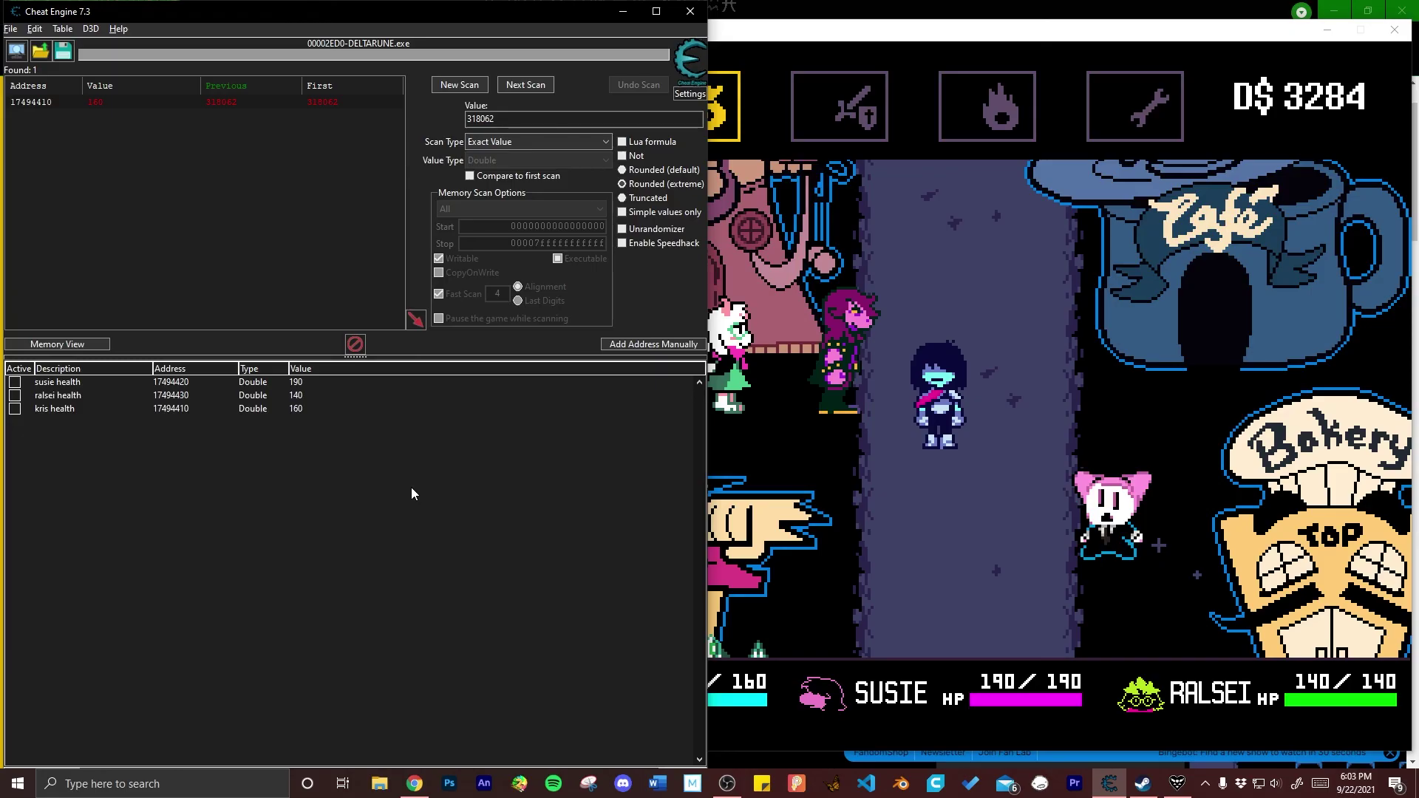